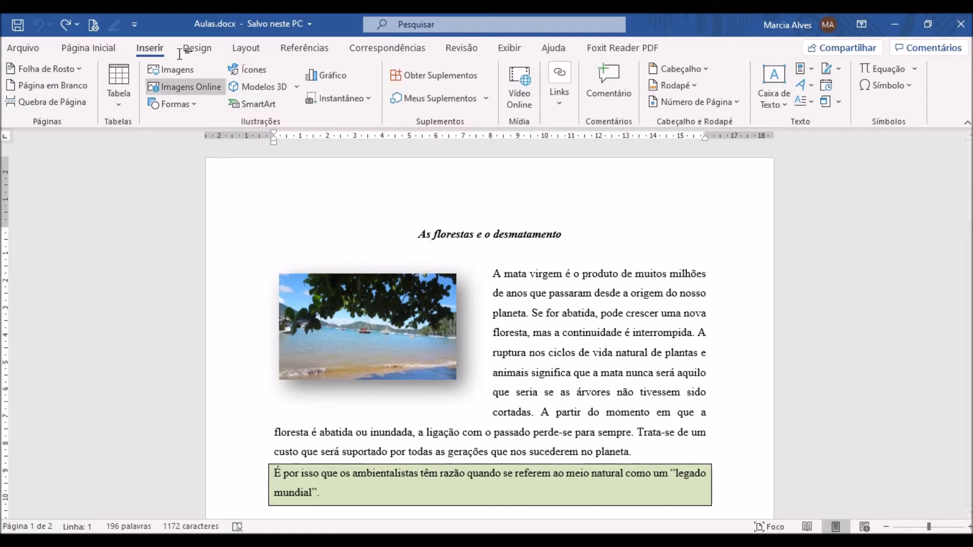
- Show the paragraph marks and other hidden formatting symbols throughout the document
left_click(102, 50)
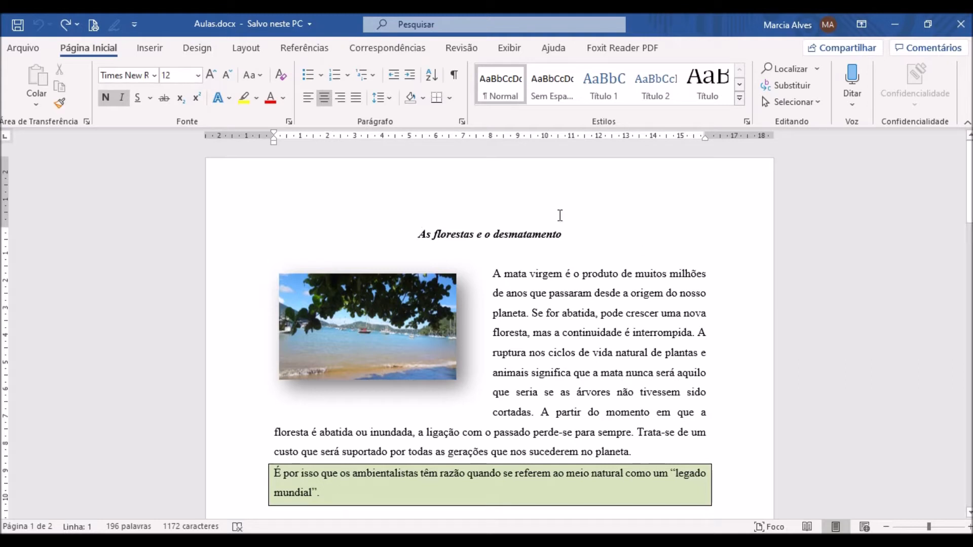
left_click(454, 76)
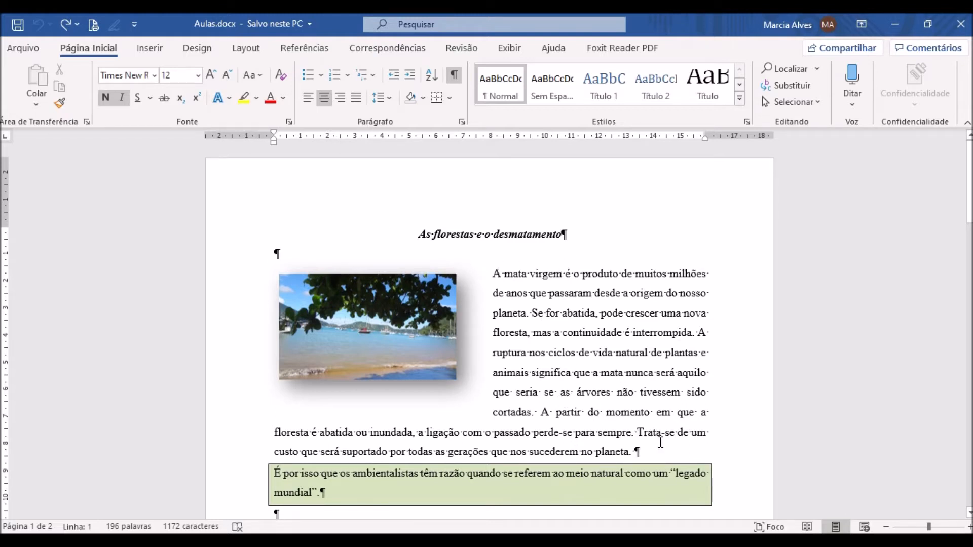
scroll(618, 405, "down", 3)
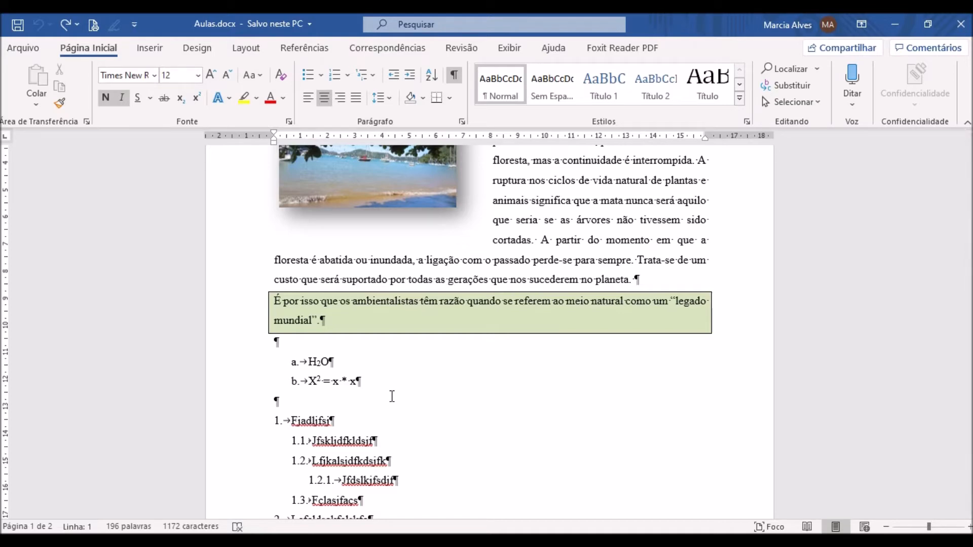
scroll(333, 296, "up", 4)
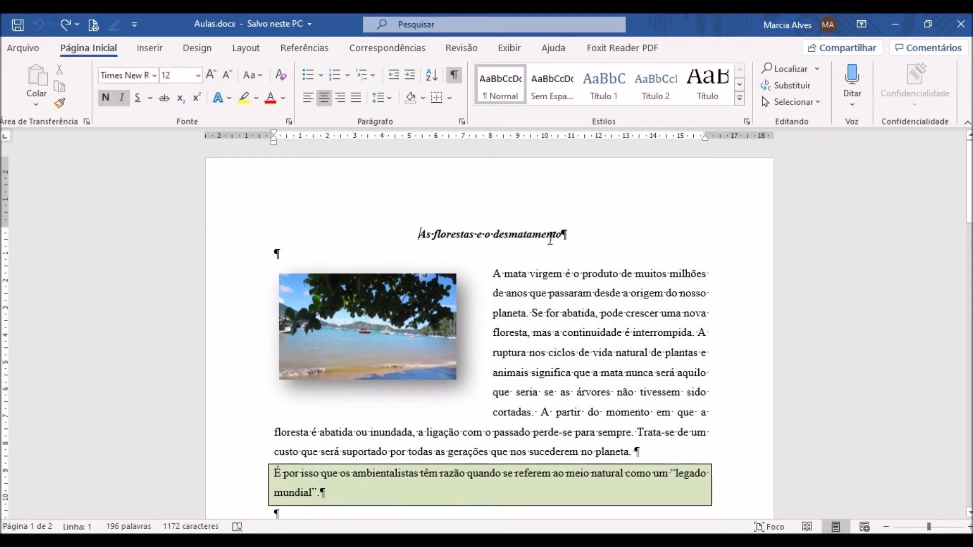
- Add a cover page to the document using the built-in Semáforo design
left_click(149, 48)
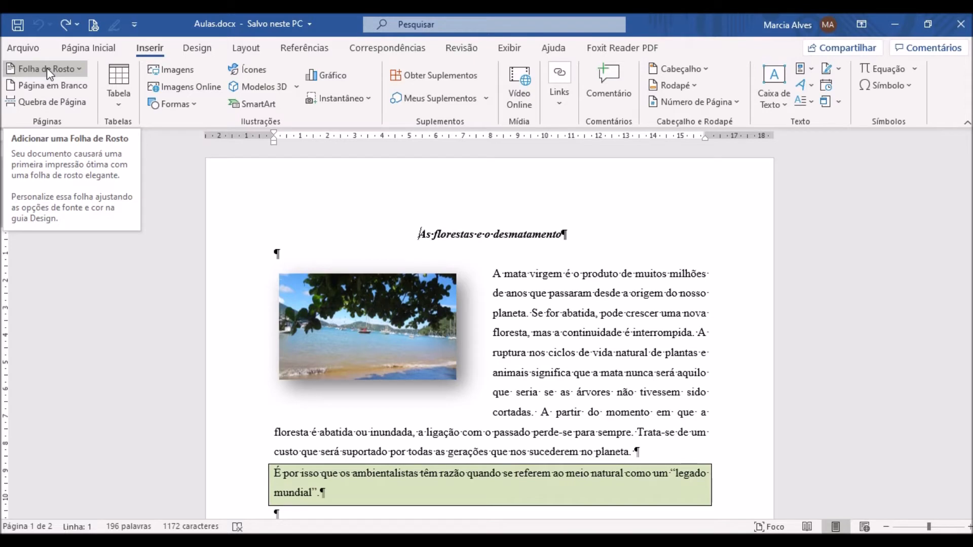
left_click(79, 69)
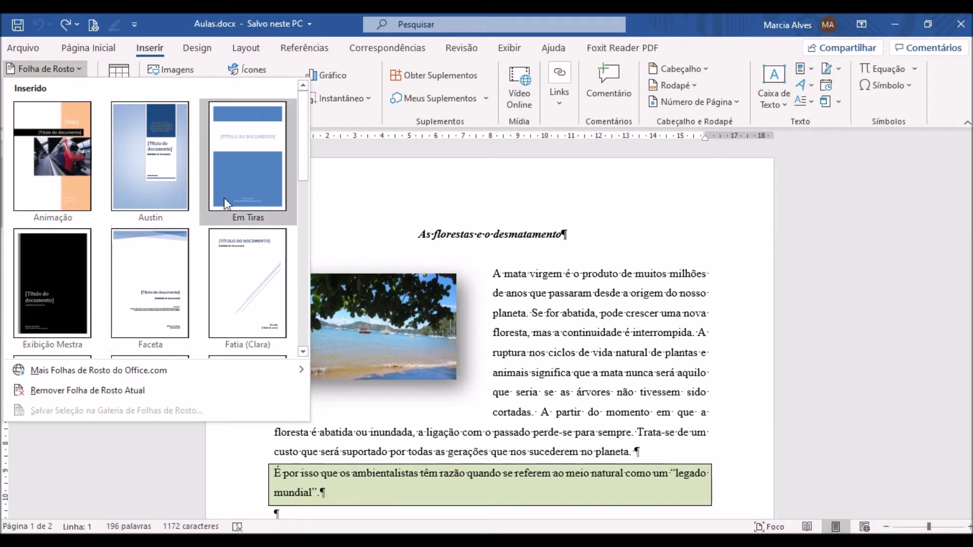
left_click_drag(305, 113, 294, 285)
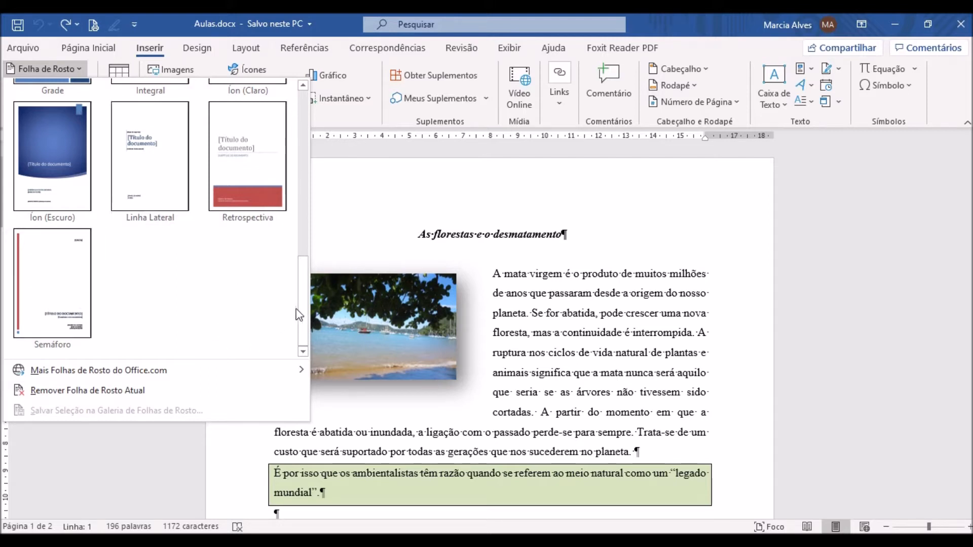
mouse_move(299, 314)
left_mouse_down()
mouse_move(318, 131)
mouse_move(299, 293)
mouse_move(286, 315)
left_mouse_up()
left_click(62, 278)
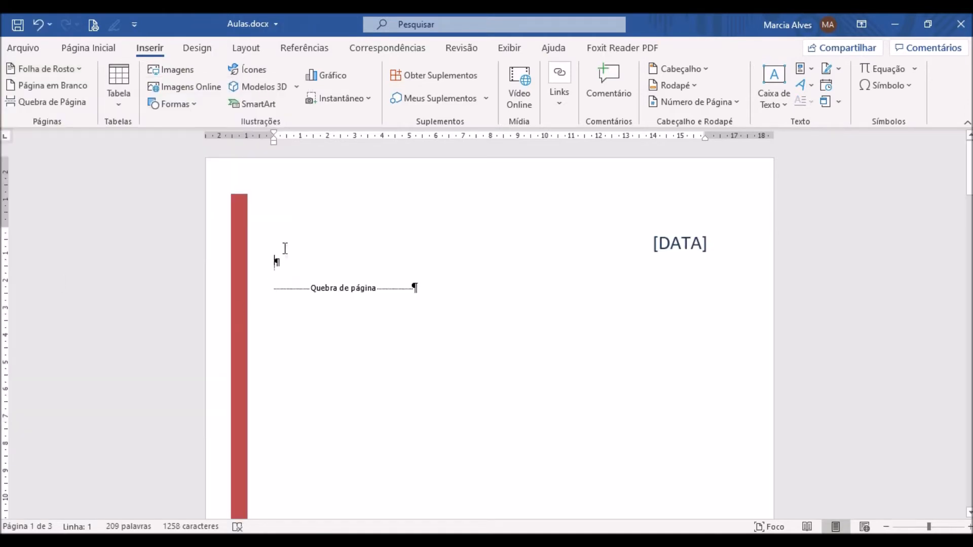
- Set the cover page's publication date to 23/04/2020
scroll(356, 389, "down", 3)
scroll(361, 384, "down", 4)
scroll(353, 391, "up", 6)
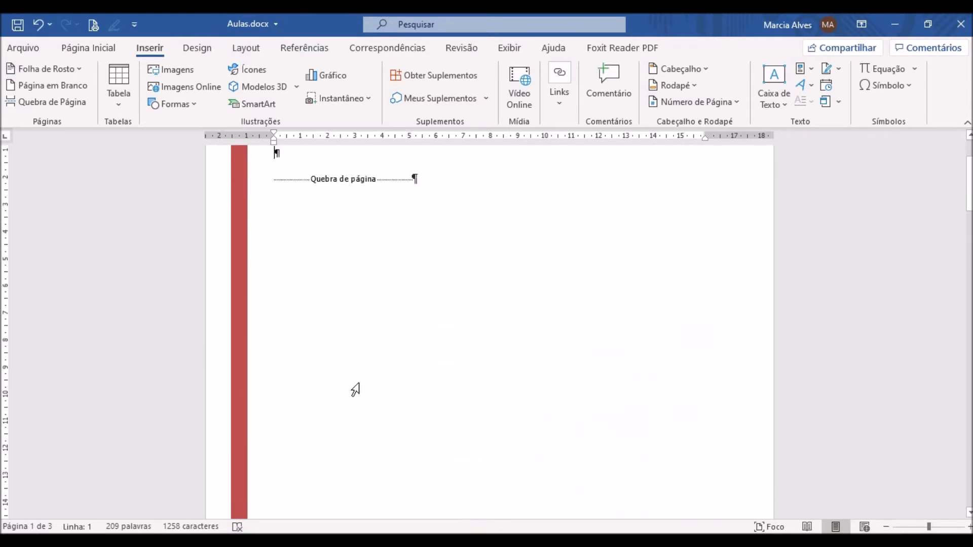
scroll(355, 390, "up", 2)
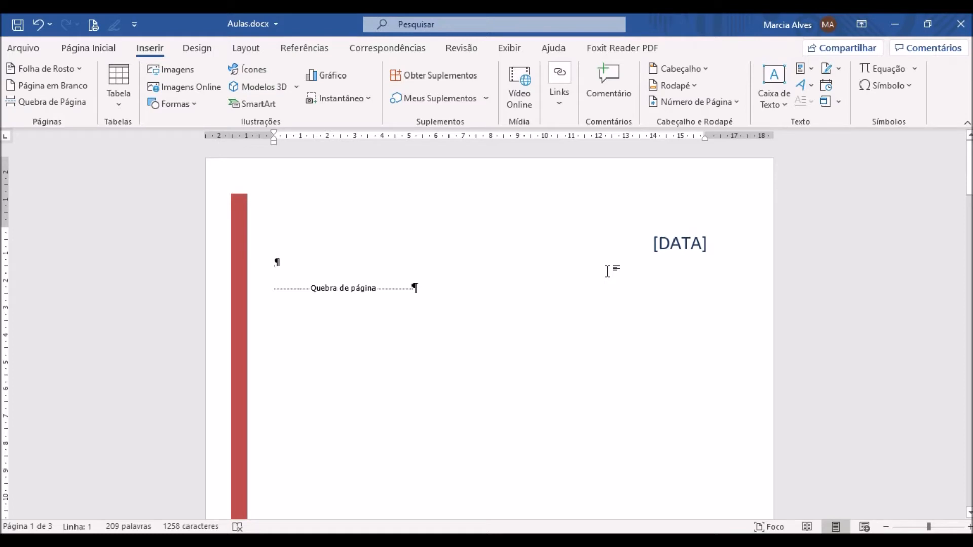
left_click(662, 248)
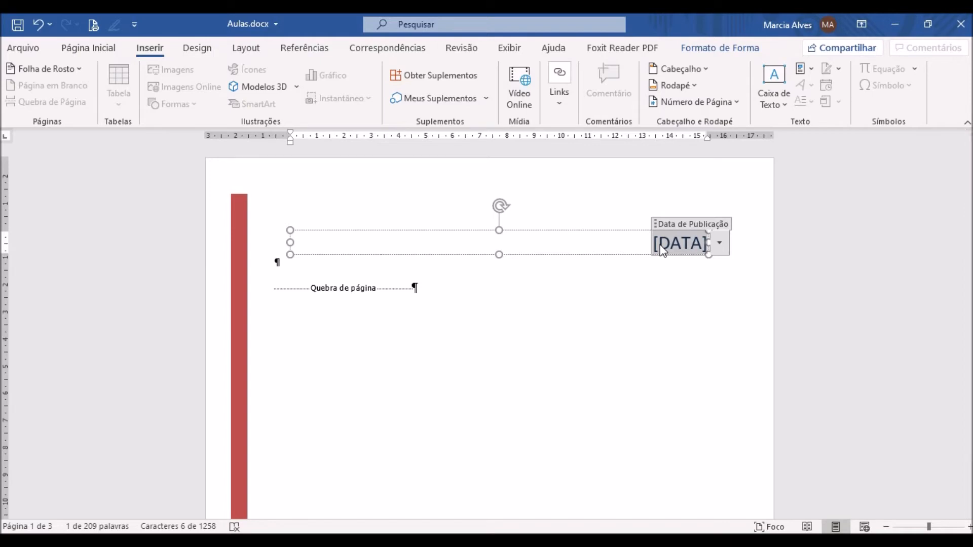
type("23/04")
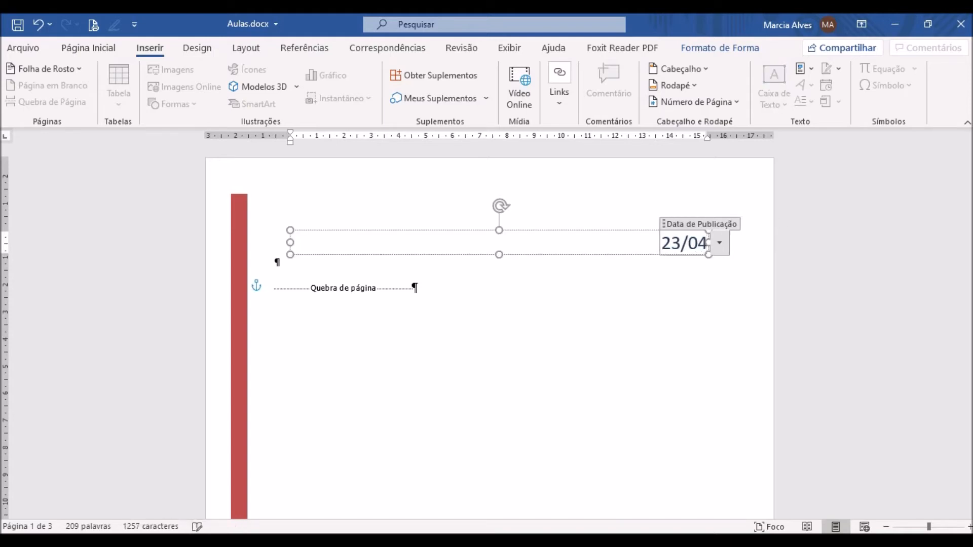
type("/")
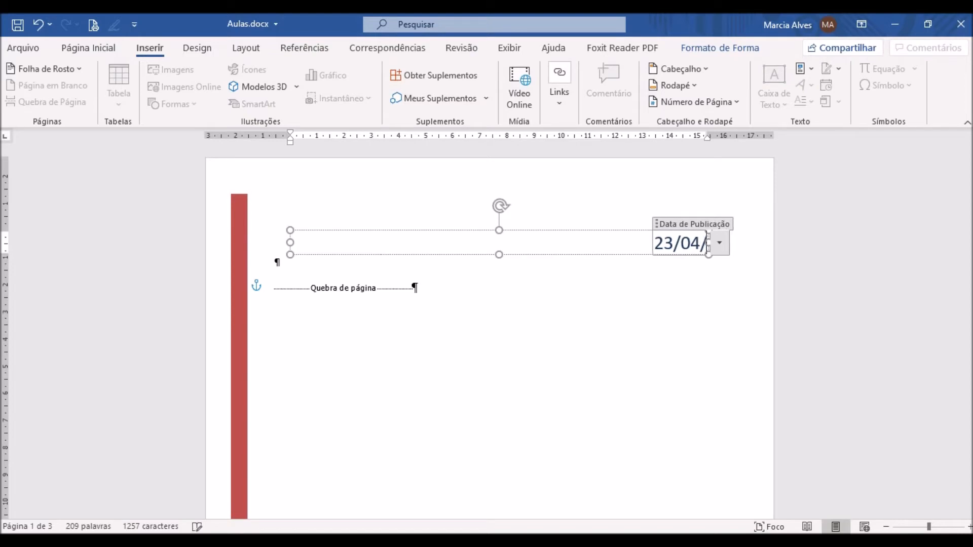
type("2020")
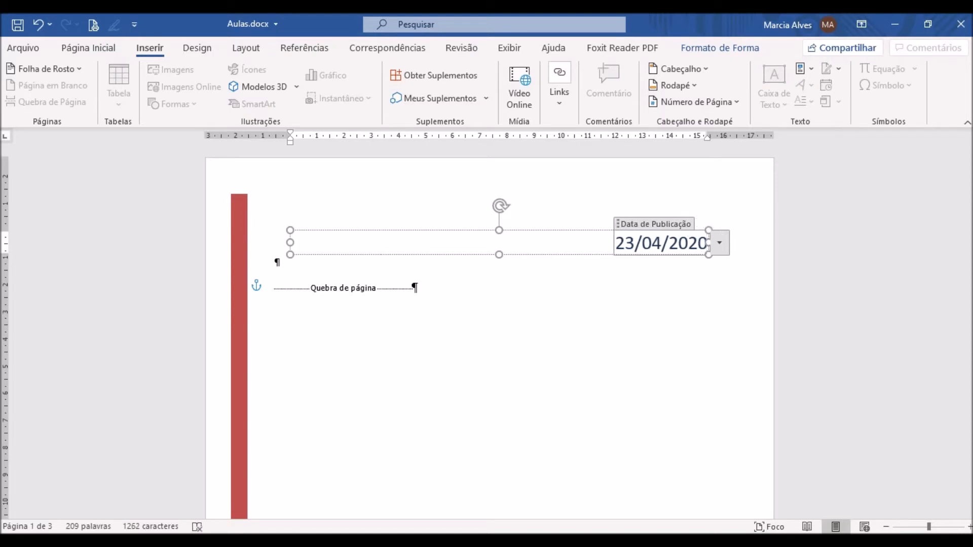
- Fill in the cover page's document title with "AS FLORESTAS E O DESMATAMENTO"
scroll(727, 293, "down", 1)
scroll(727, 292, "down", 8)
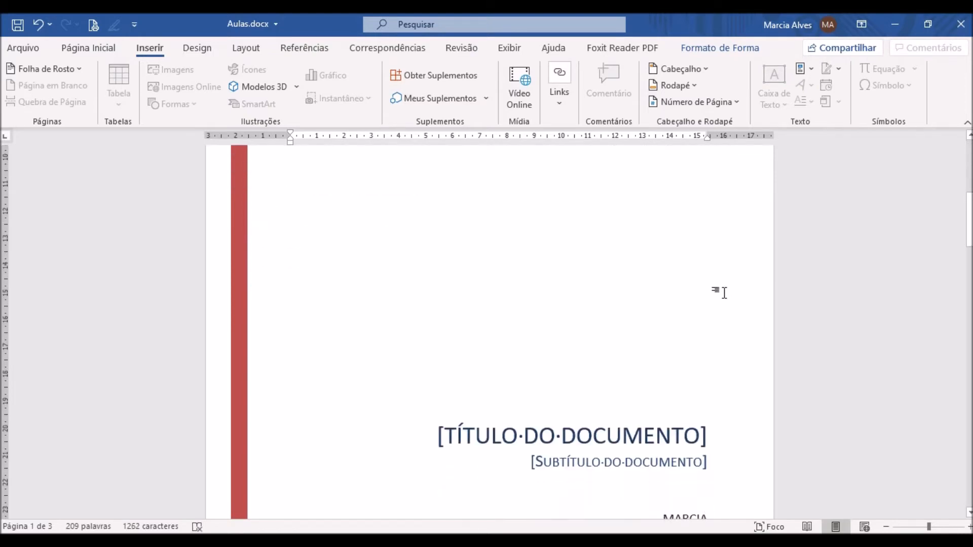
left_click(538, 366)
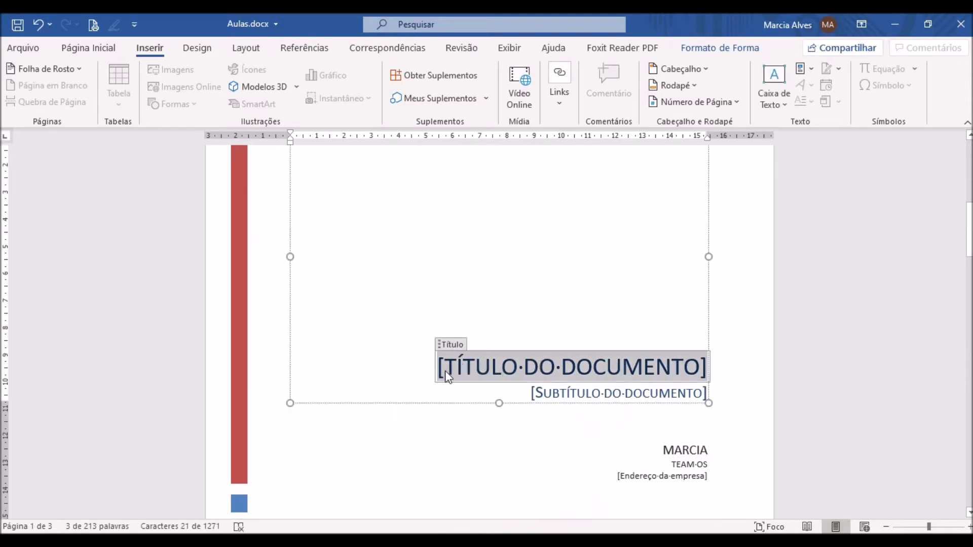
type("AS F")
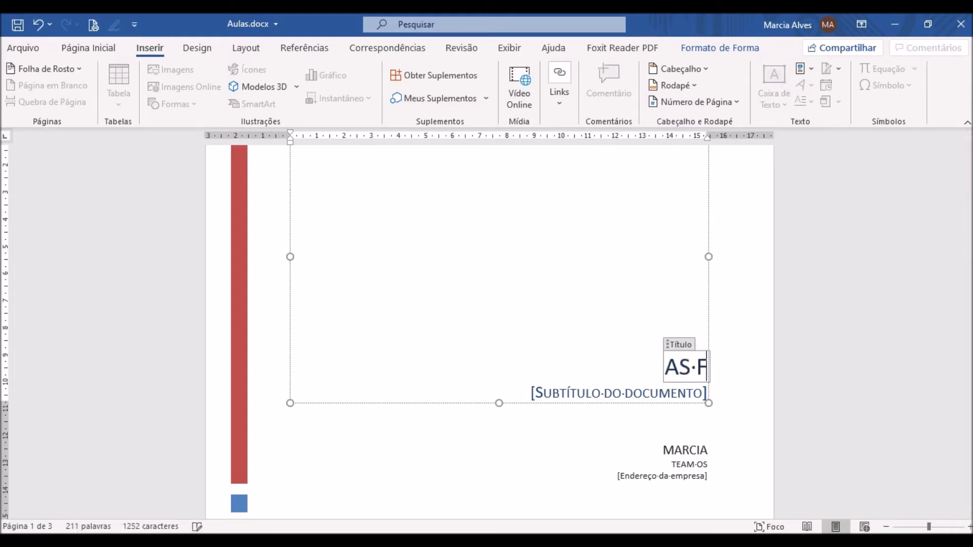
type("LORESTAS E O")
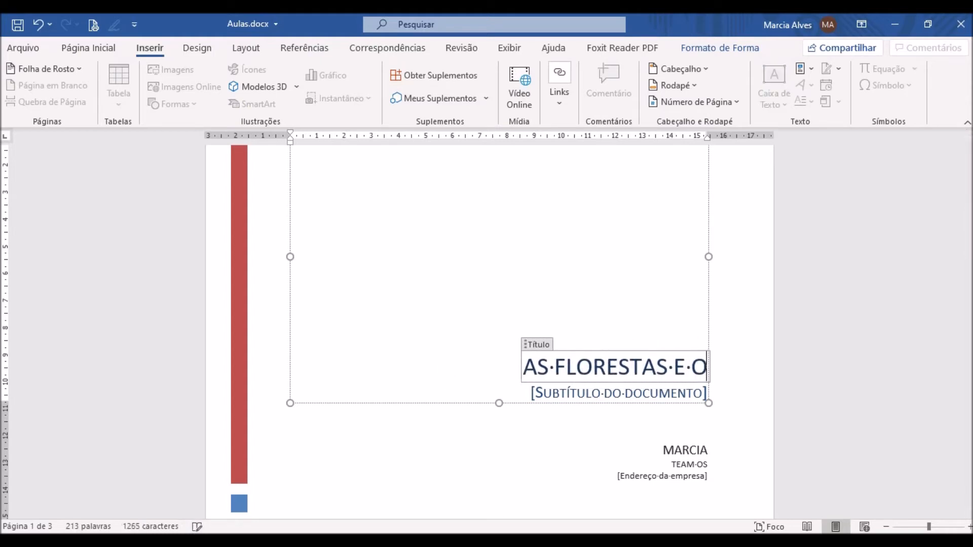
type(" DESMATAMENTO")
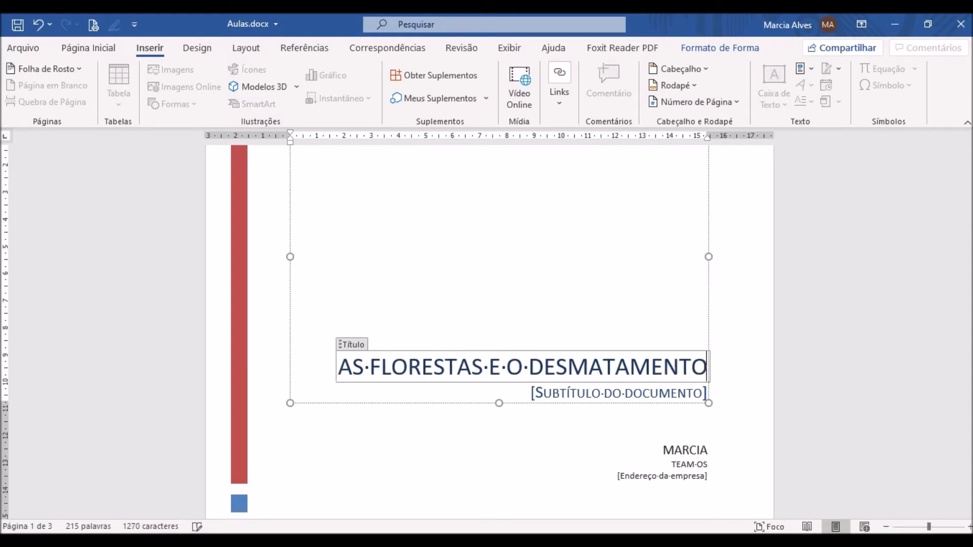
- Remove the entire document subtitle field from beneath the title on the cover page
left_click(565, 397)
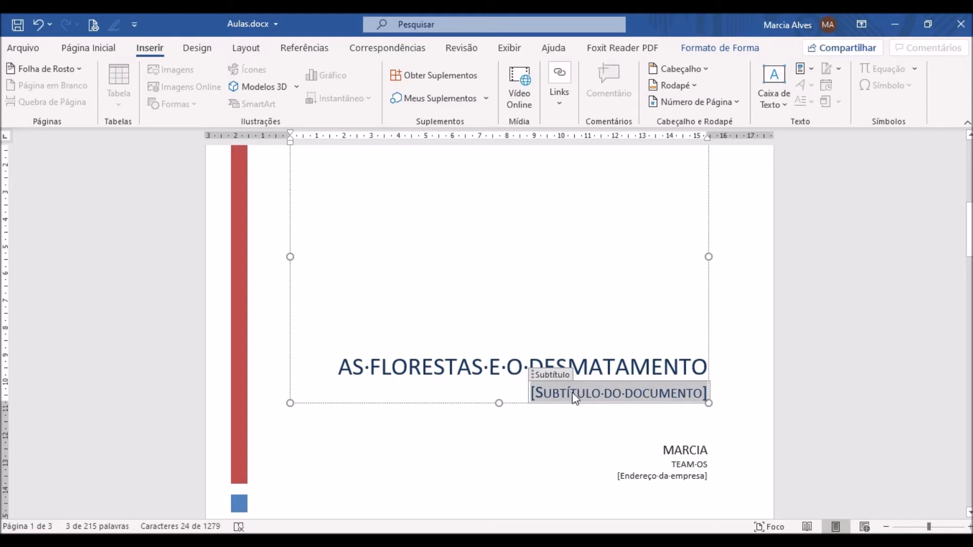
key("Delete")
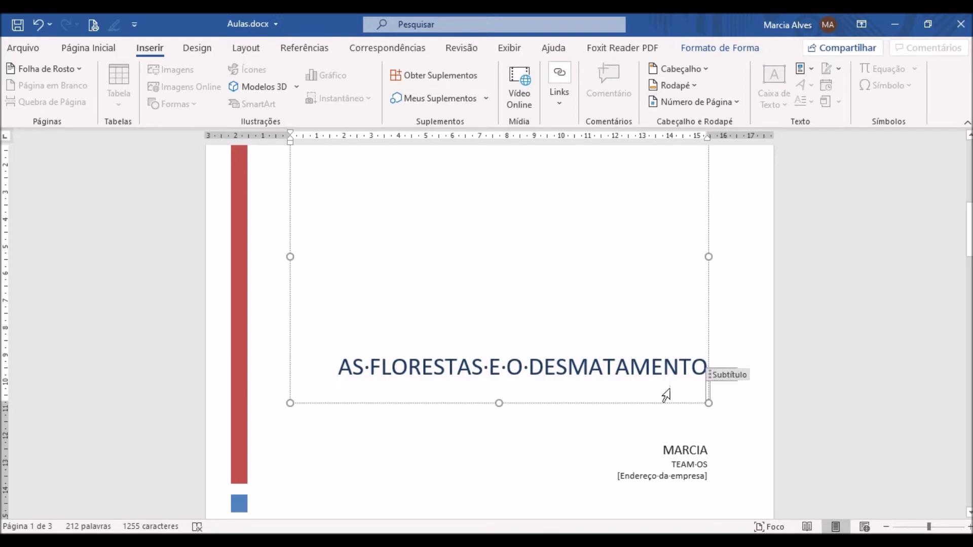
left_click(38, 25)
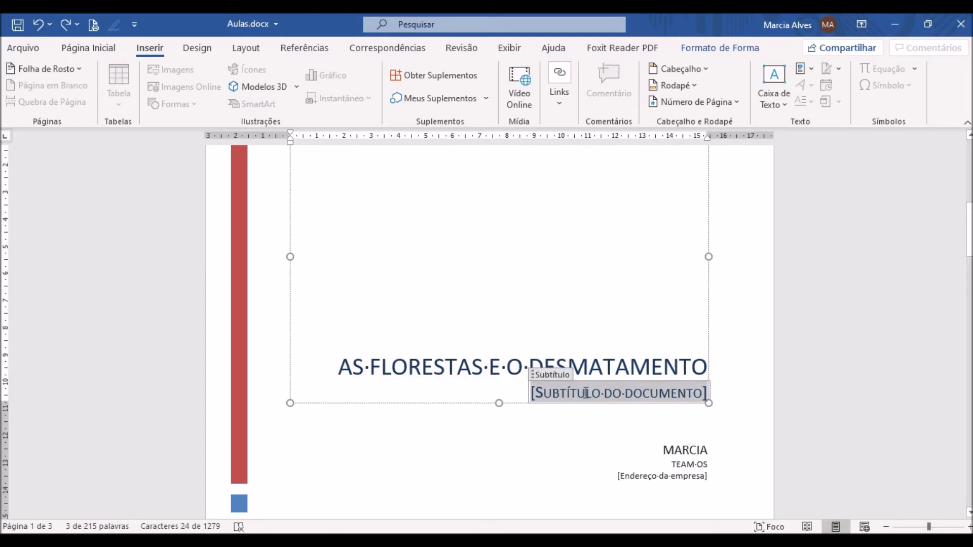
left_click(538, 373)
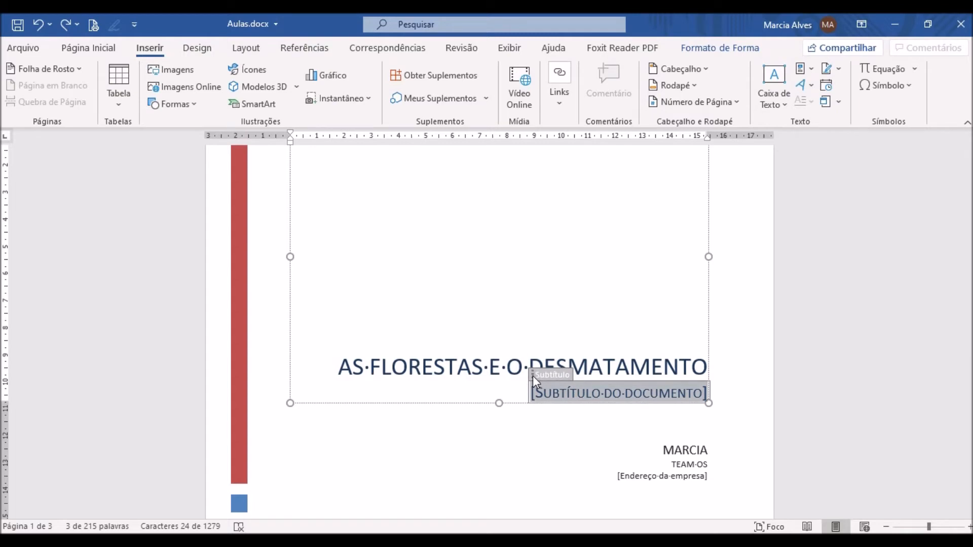
key("Delete")
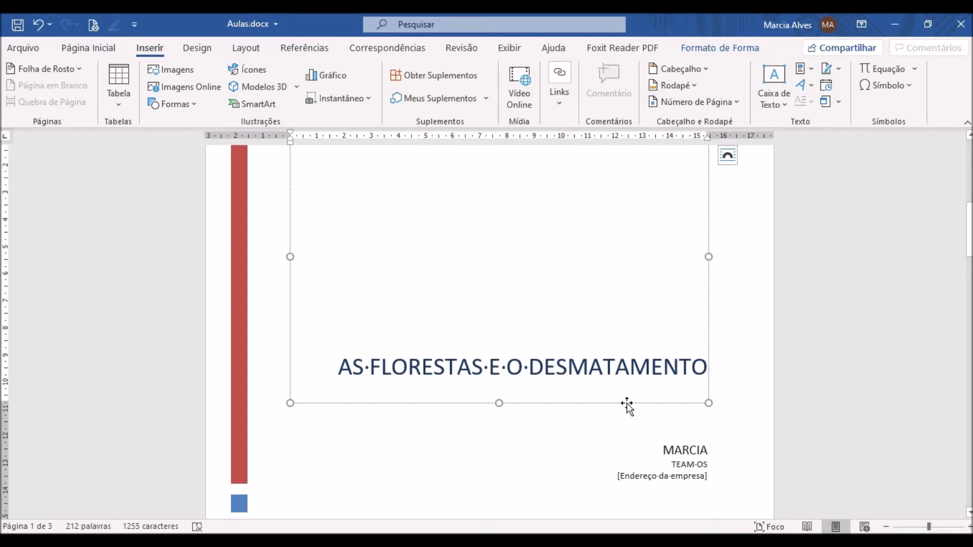
- Remove the company and company address fields beneath the author's name on the cover page
left_click(678, 466)
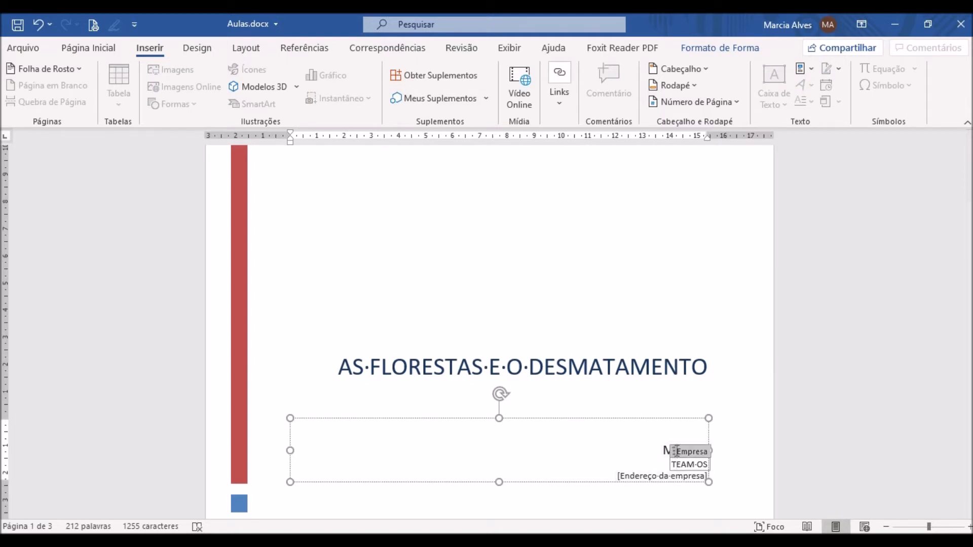
left_click(676, 450)
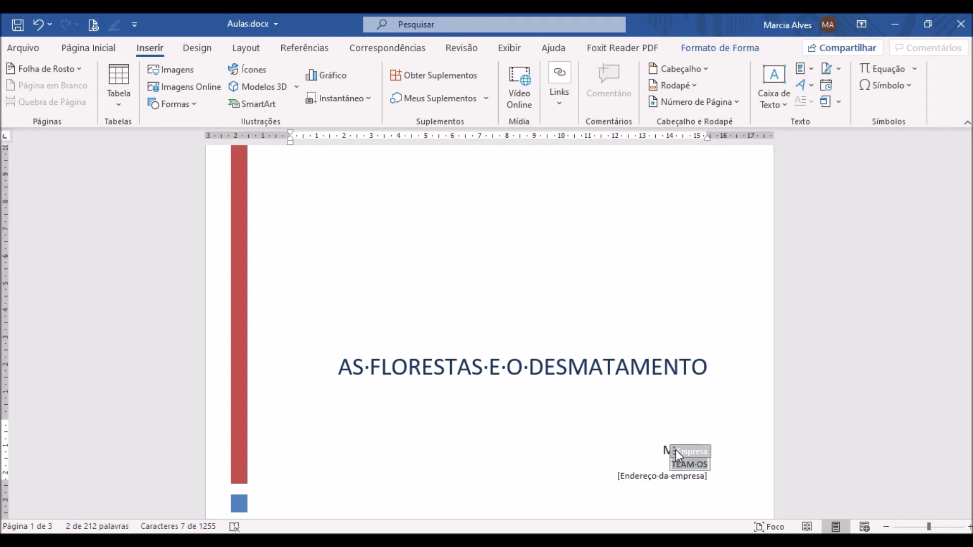
key("Delete")
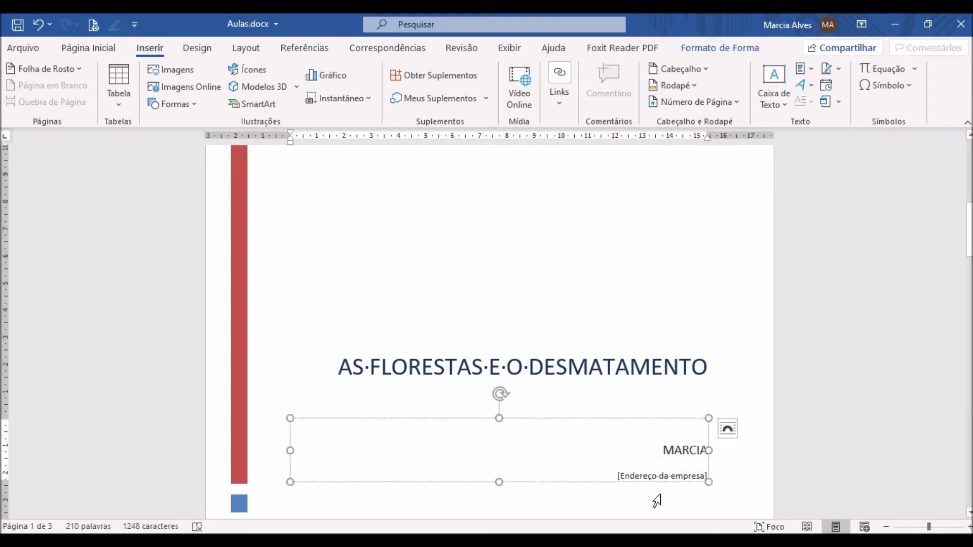
left_click(640, 479)
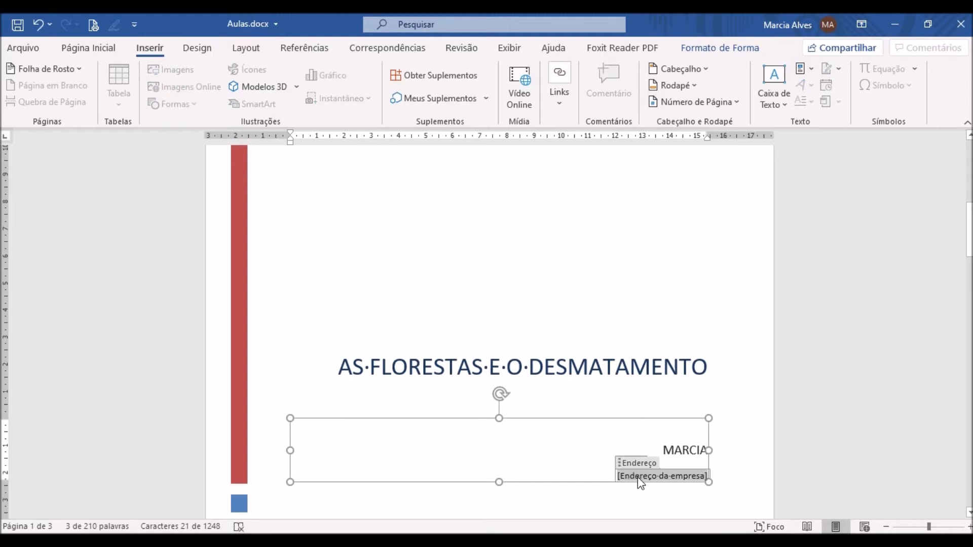
left_click(619, 463)
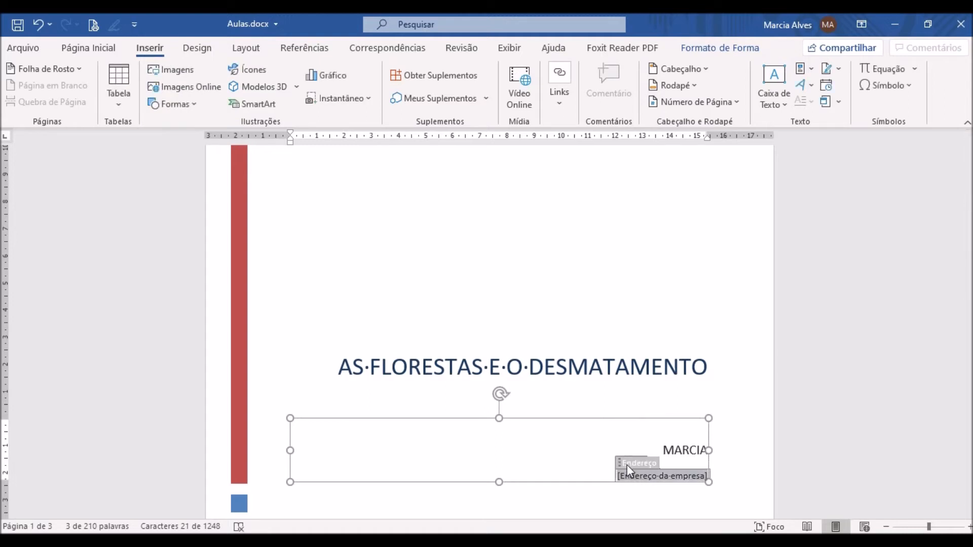
key("Delete")
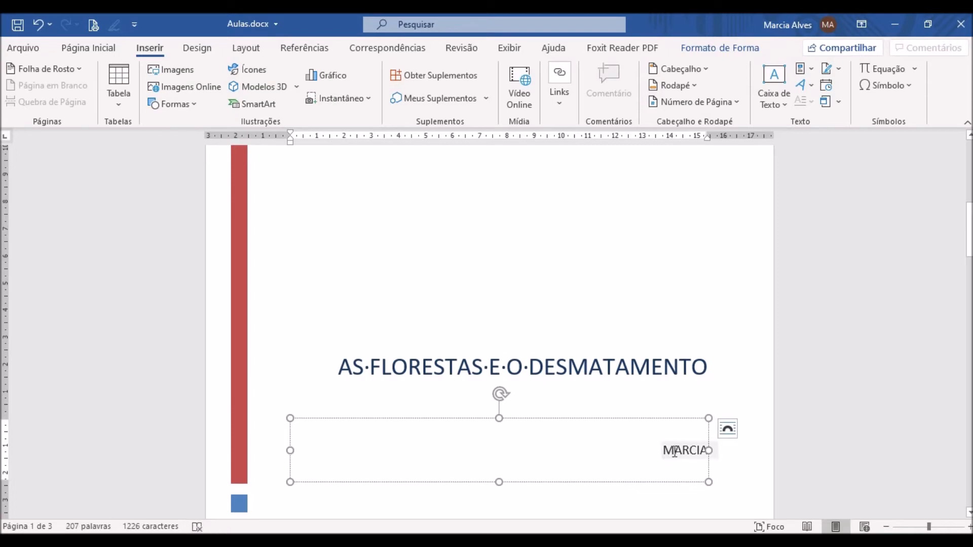
- Review the finished cover page and place the insertion point at the end of its page break line
scroll(674, 451, "up", 8)
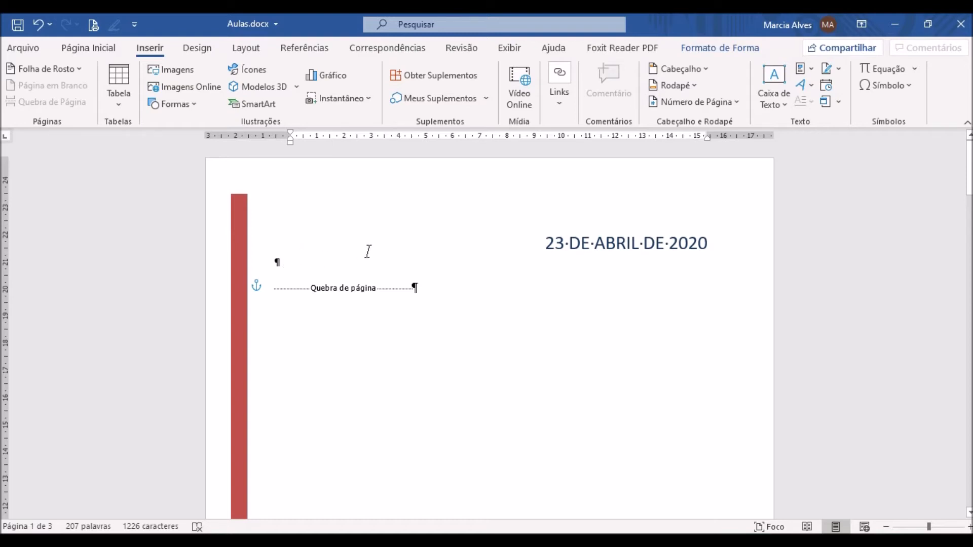
scroll(421, 357, "down", 10)
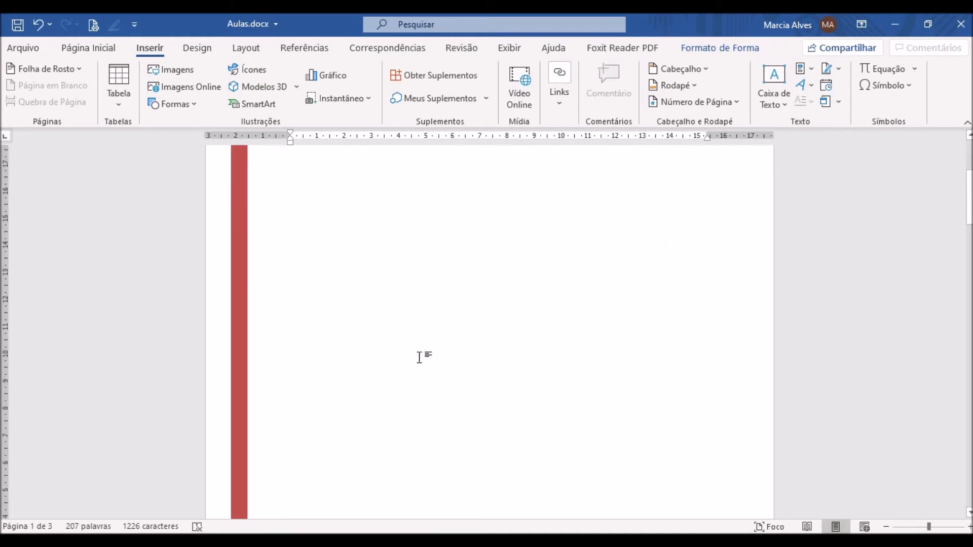
scroll(421, 357, "down", 2)
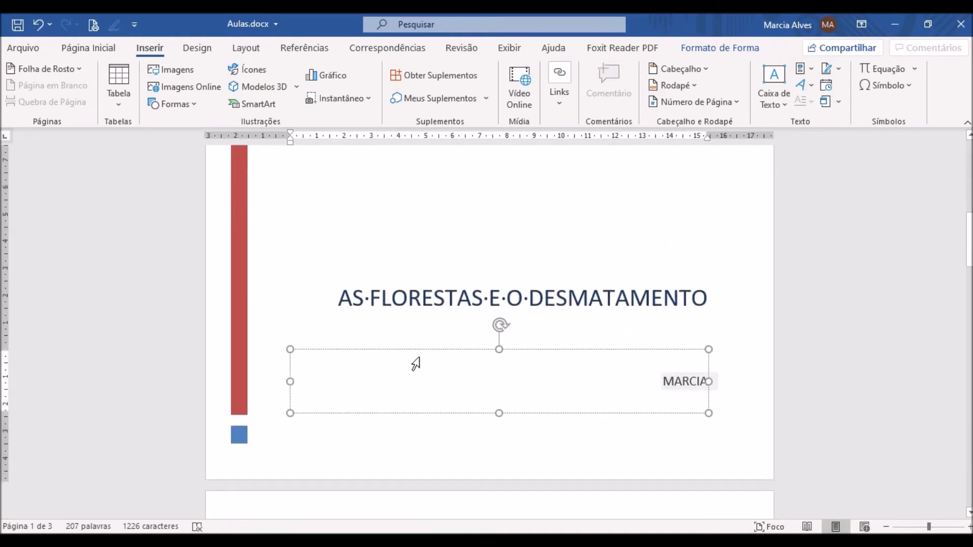
scroll(421, 357, "up", 8)
scroll(421, 358, "up", 2)
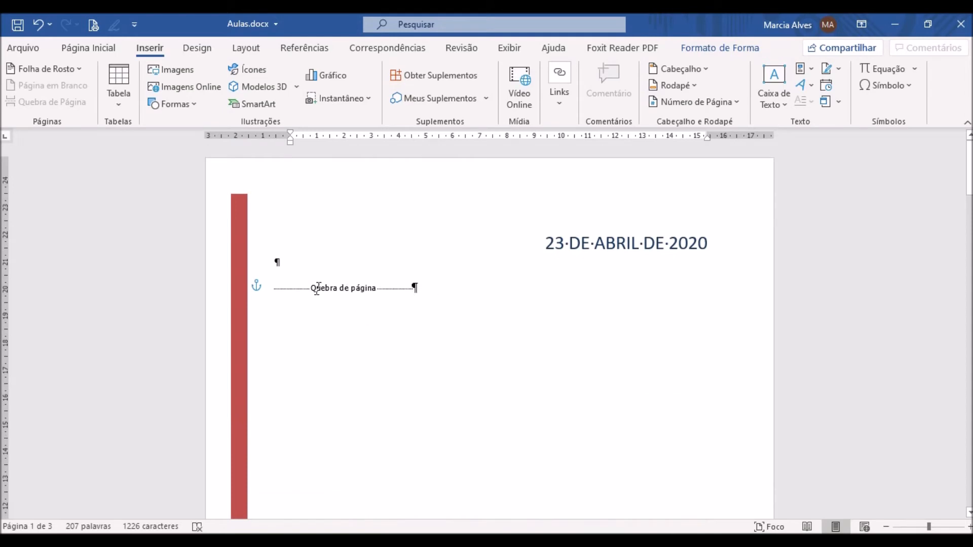
left_click(437, 286)
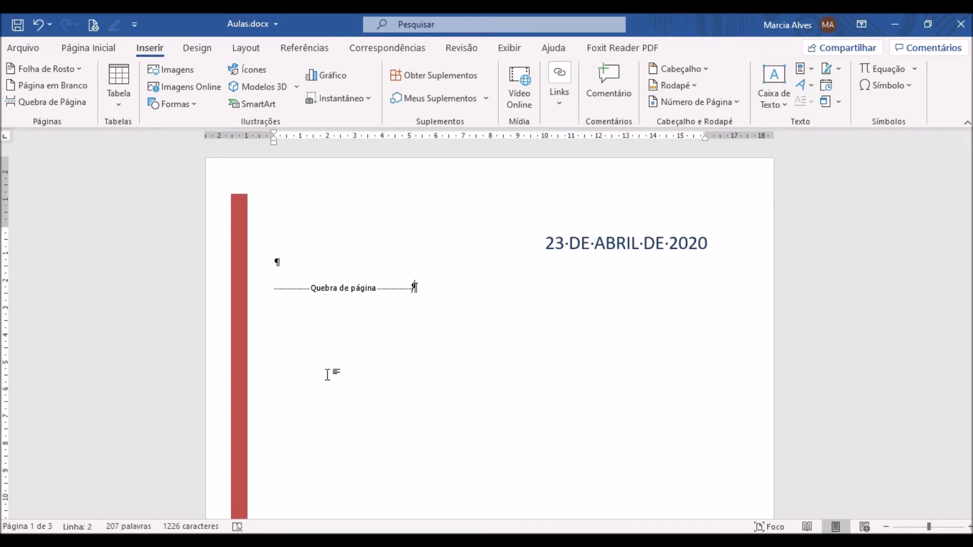
- Try to insert a blank page after the cover page's page break, check the pages and undo the insertion
left_click(62, 88)
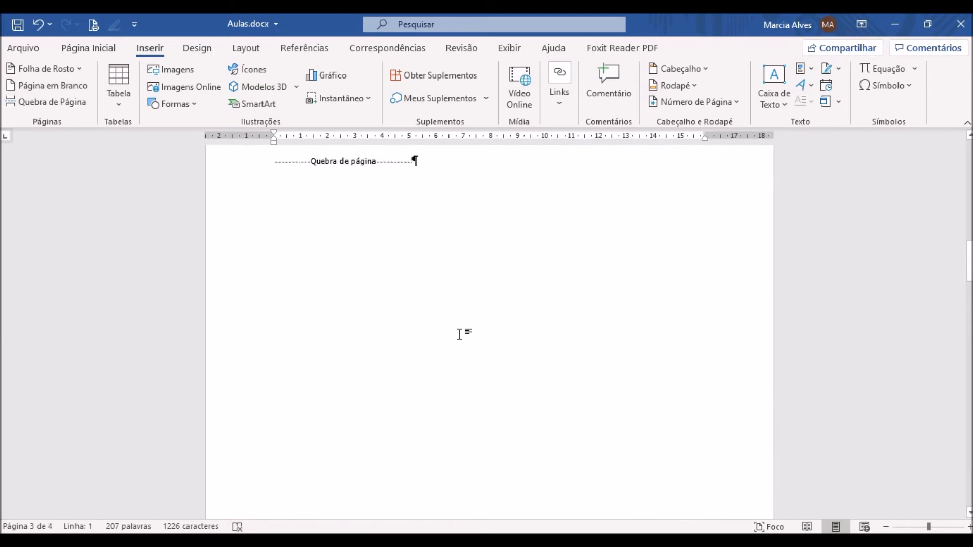
scroll(456, 404, "up", 10)
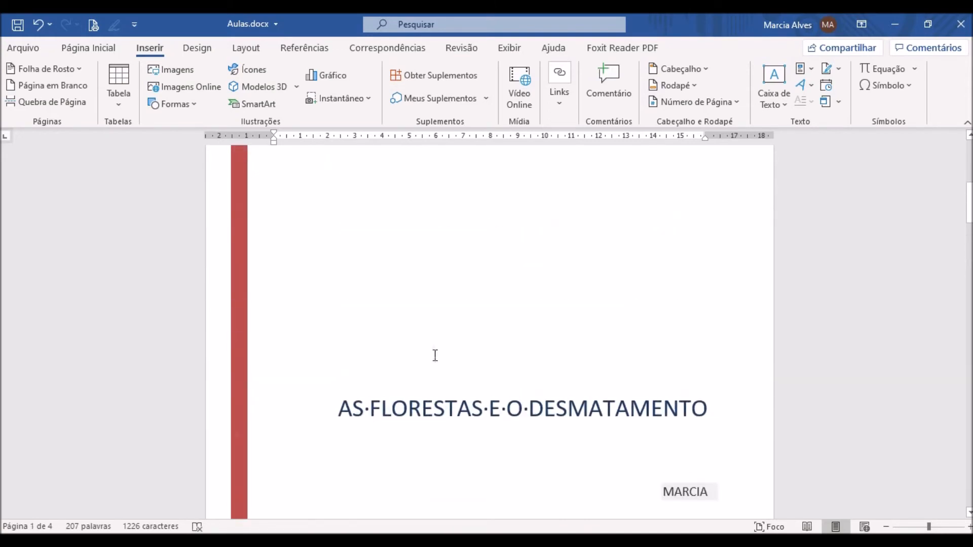
scroll(456, 269, "up", 5)
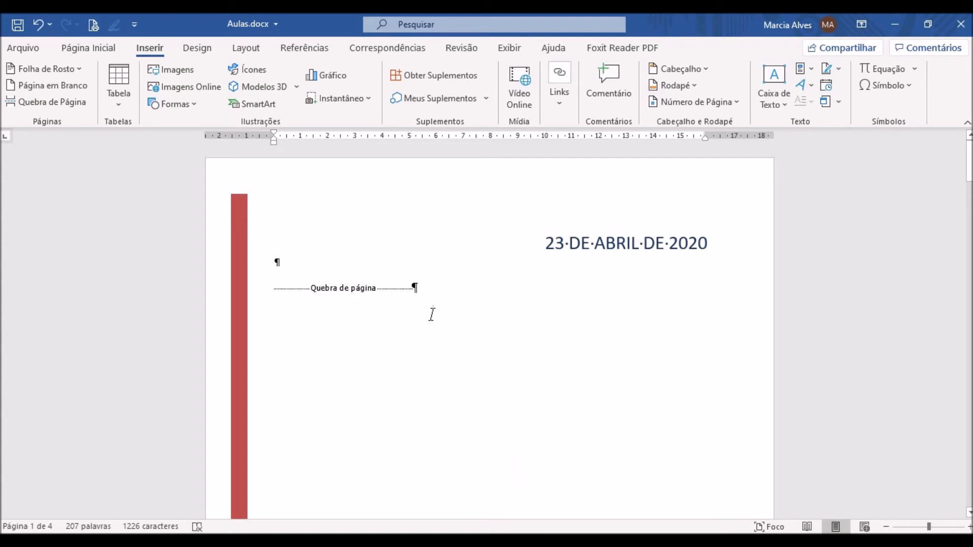
scroll(482, 388, "down", 1)
scroll(482, 388, "down", 10)
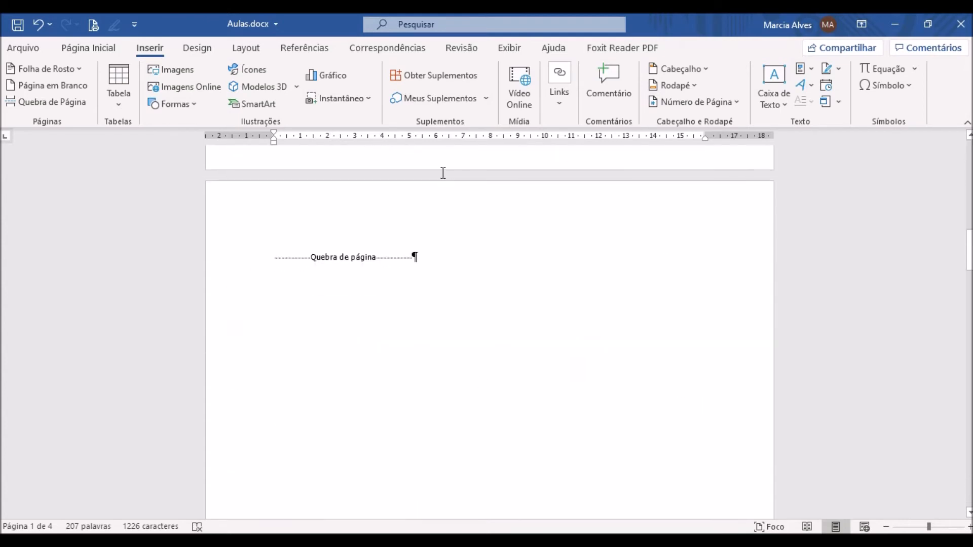
scroll(497, 346, "down", 3)
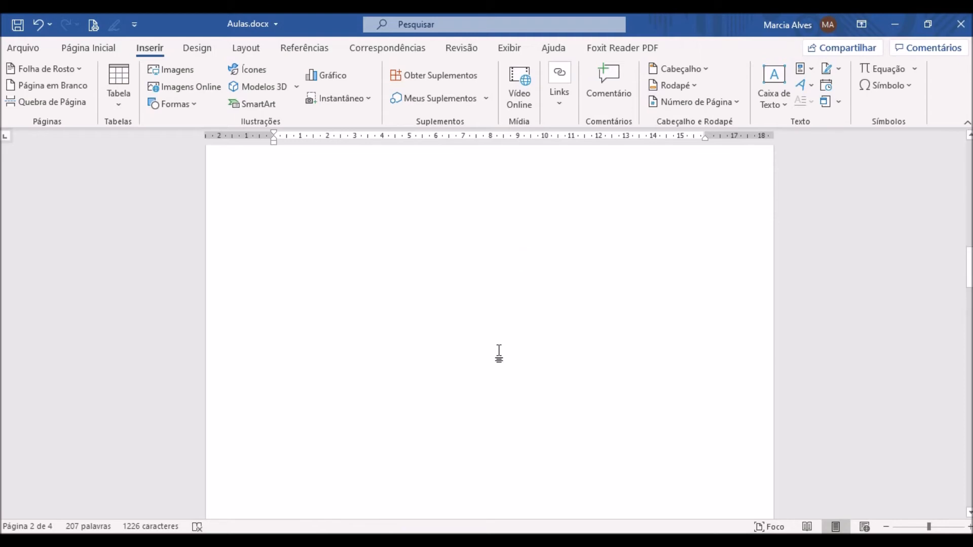
scroll(499, 353, "up", 10)
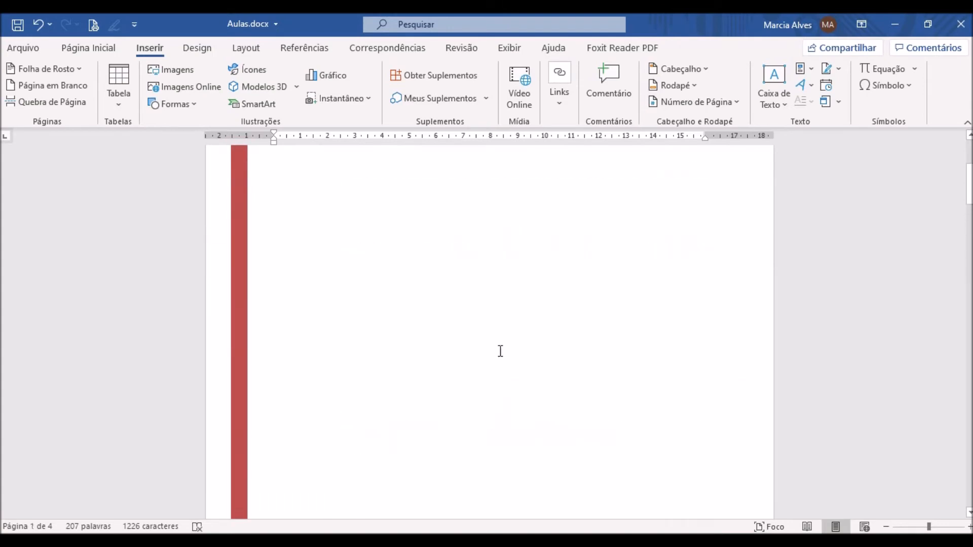
left_click(39, 24)
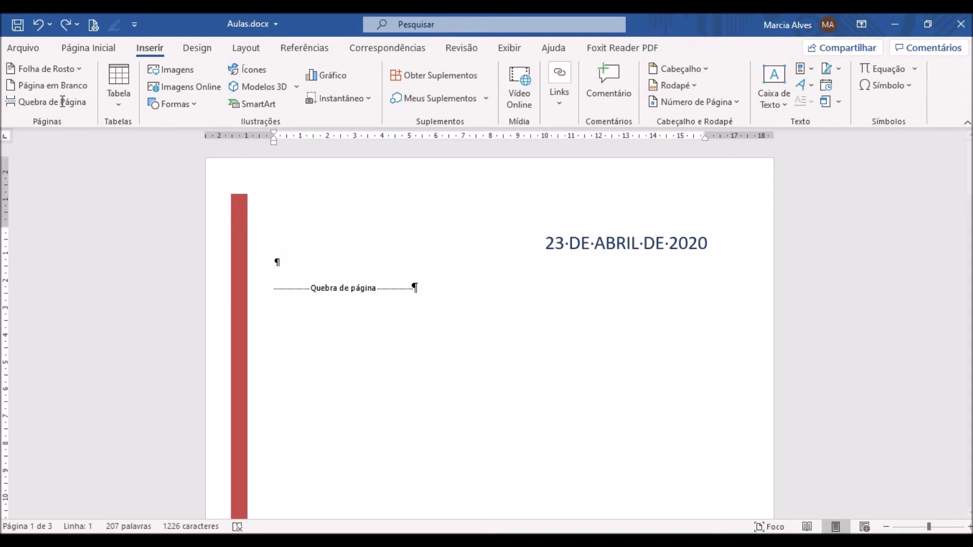
- Insert a blank page before the cover page and review the order of the first pages
left_click(58, 86)
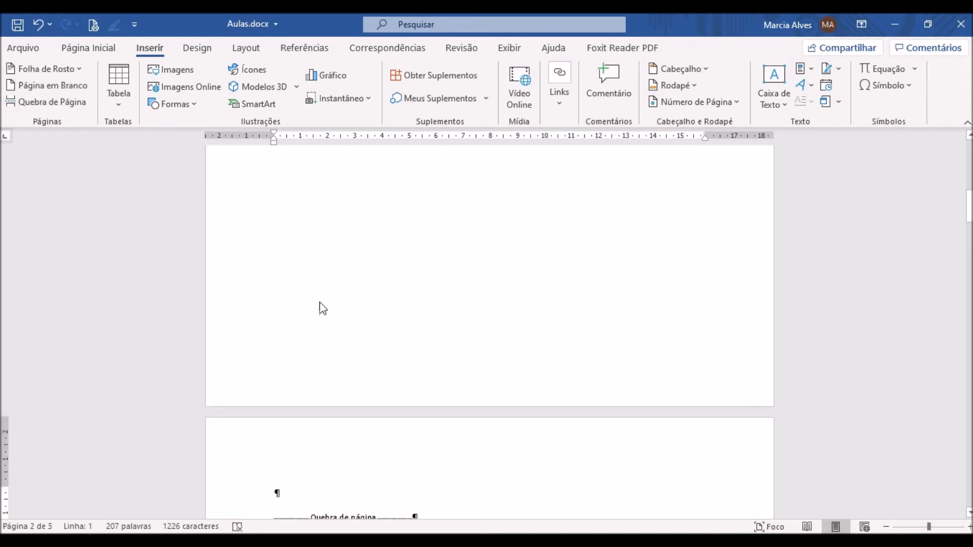
scroll(373, 326, "up", 2)
scroll(378, 329, "up", 3)
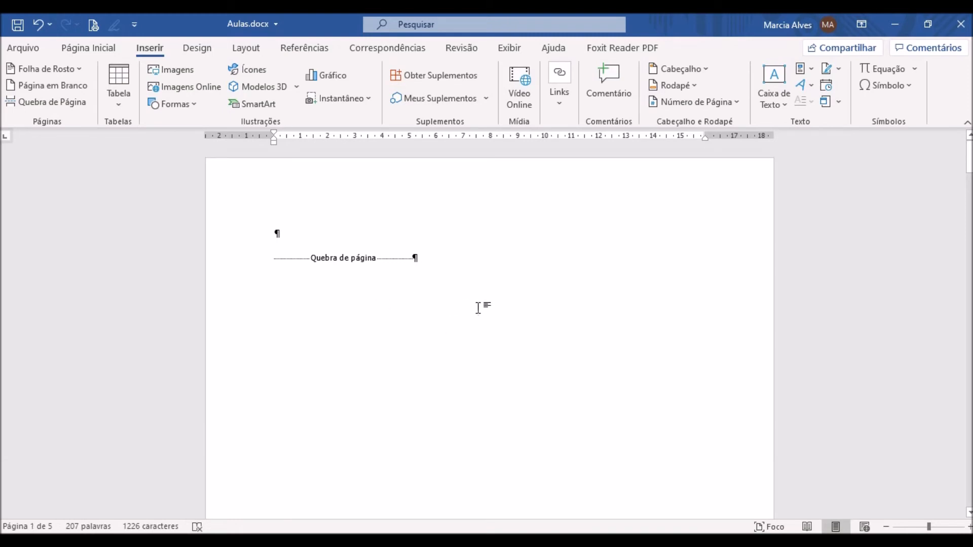
scroll(452, 319, "down", 4)
scroll(452, 319, "down", 6)
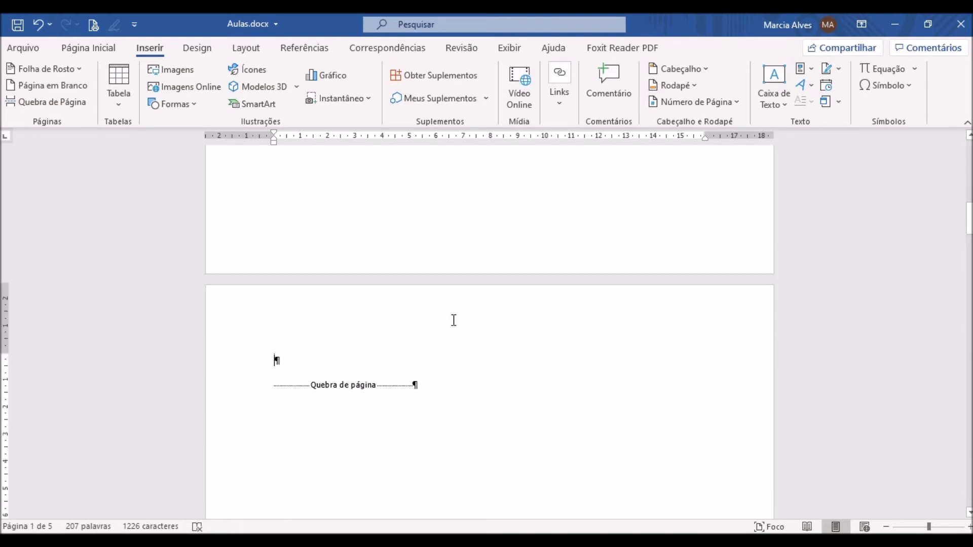
scroll(450, 302, "down", 10)
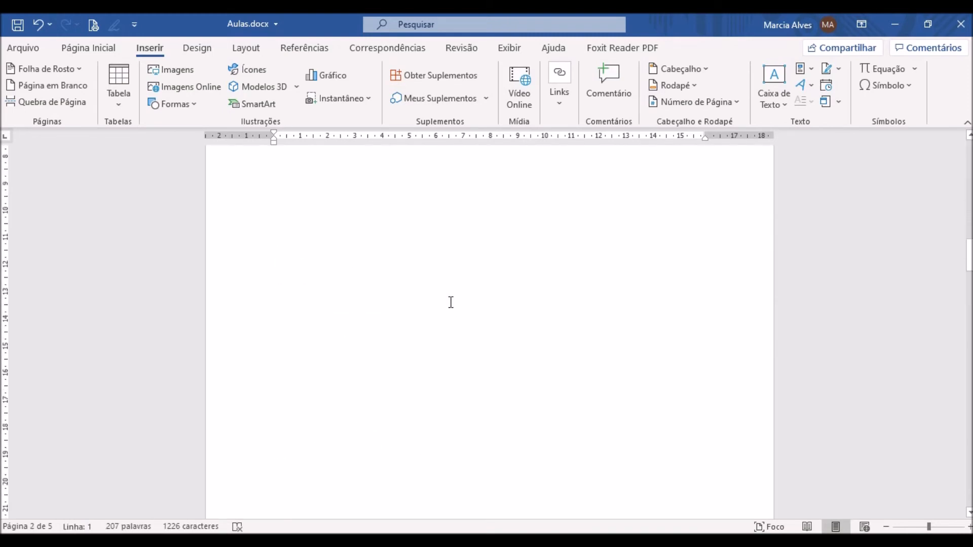
scroll(451, 302, "down", 1)
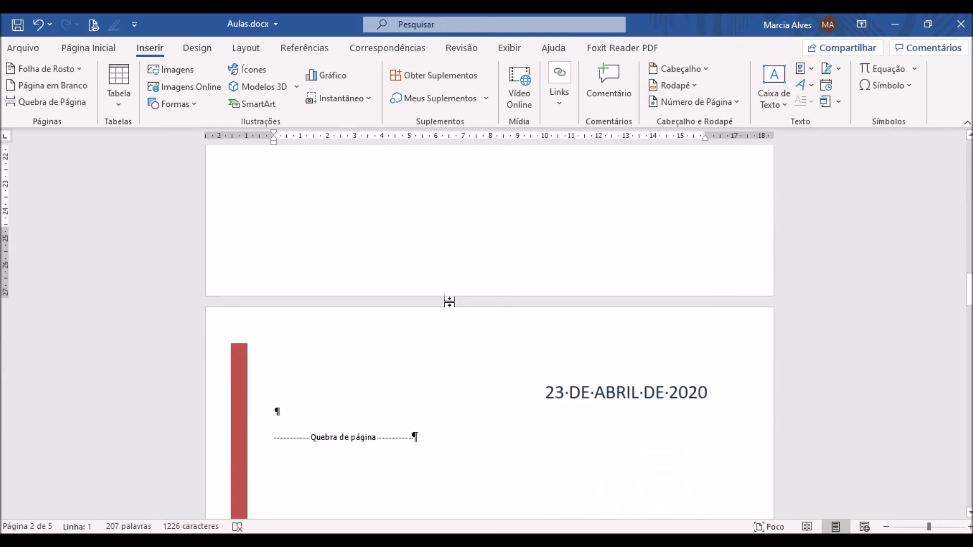
scroll(451, 302, "up", 9)
scroll(451, 302, "up", 3)
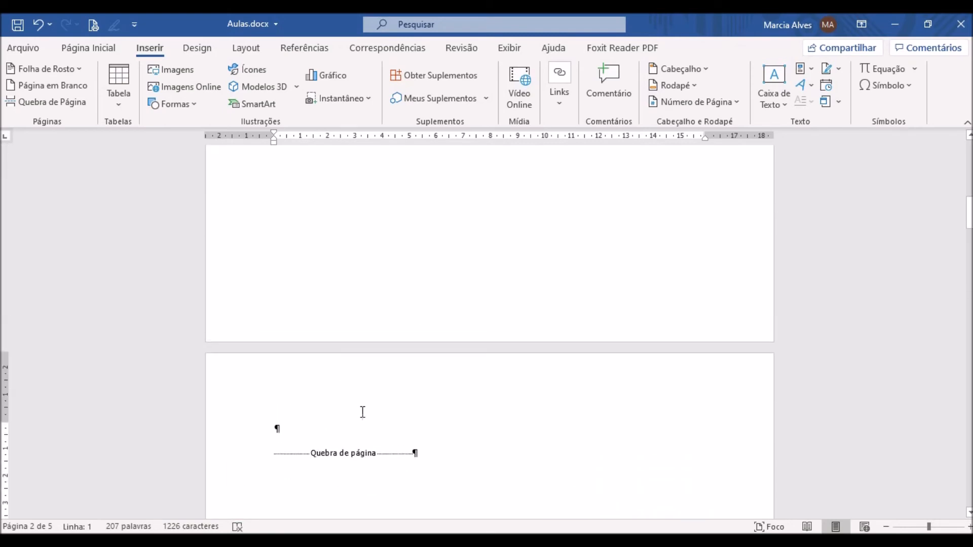
- Delete the extra page break on the blank second page and check the document's page sequence
scroll(408, 435, "down", 2)
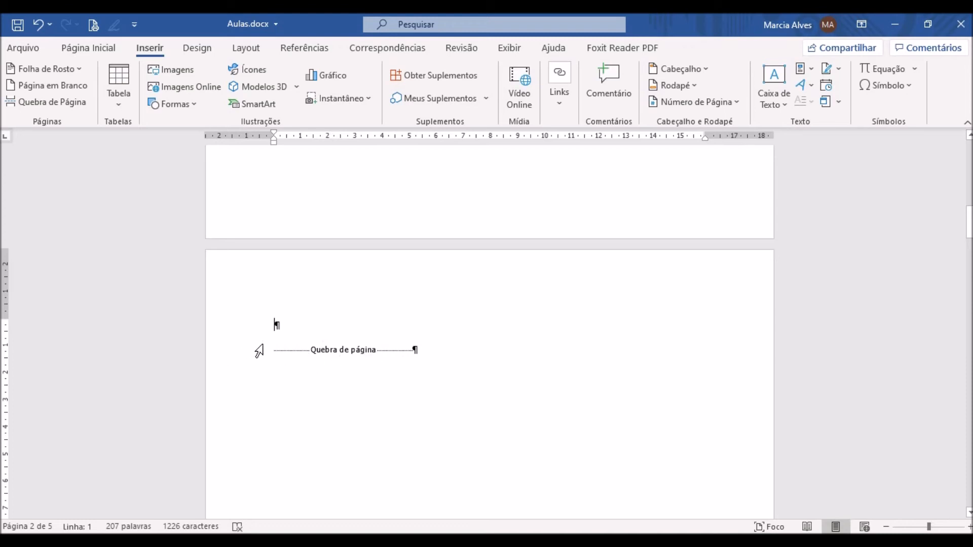
left_click(222, 357)
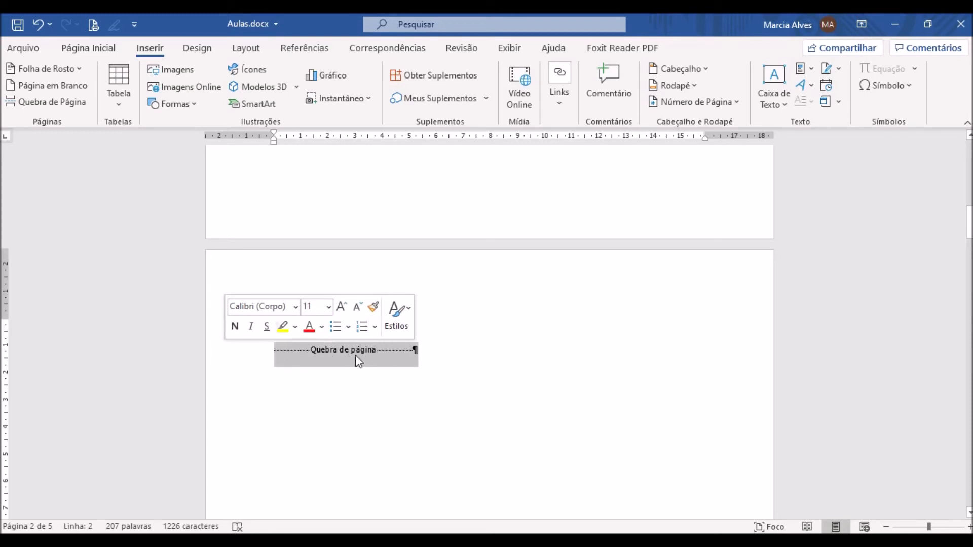
key("Delete")
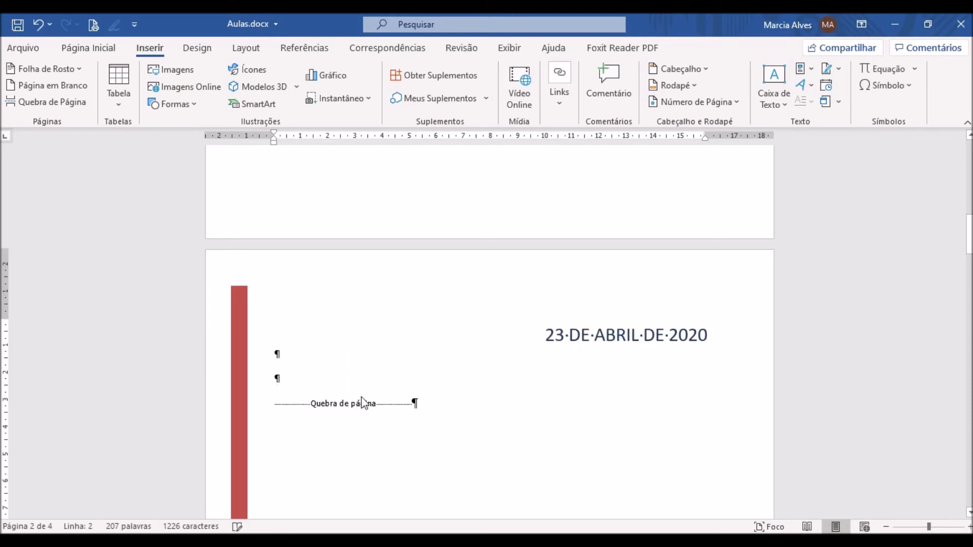
scroll(443, 394, "up", 12)
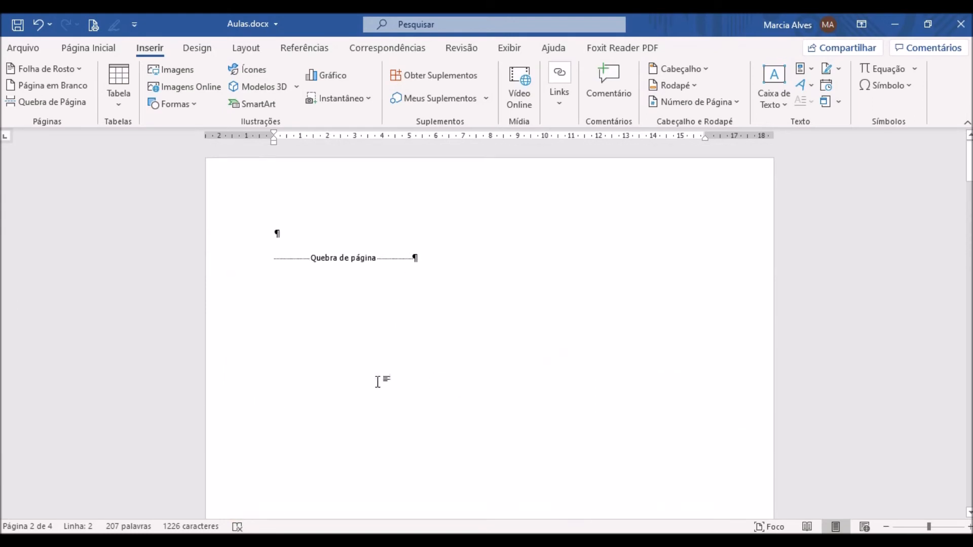
scroll(375, 372, "down", 12)
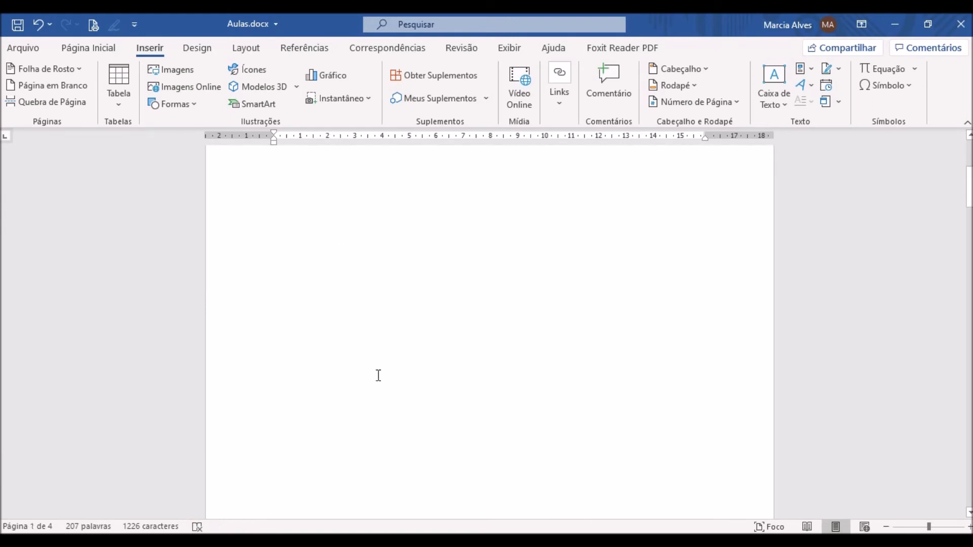
scroll(487, 397, "down", 15)
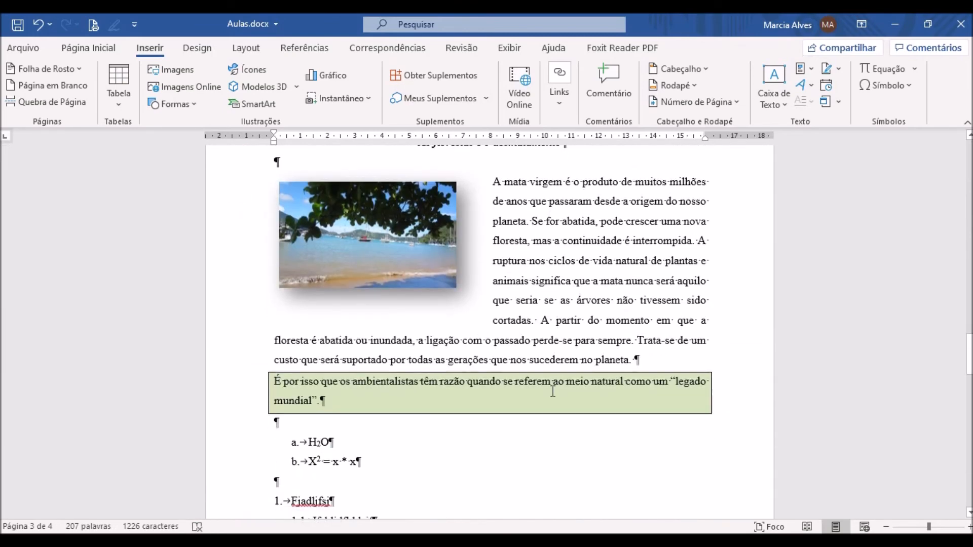
scroll(552, 392, "up", 15)
scroll(553, 391, "up", 10)
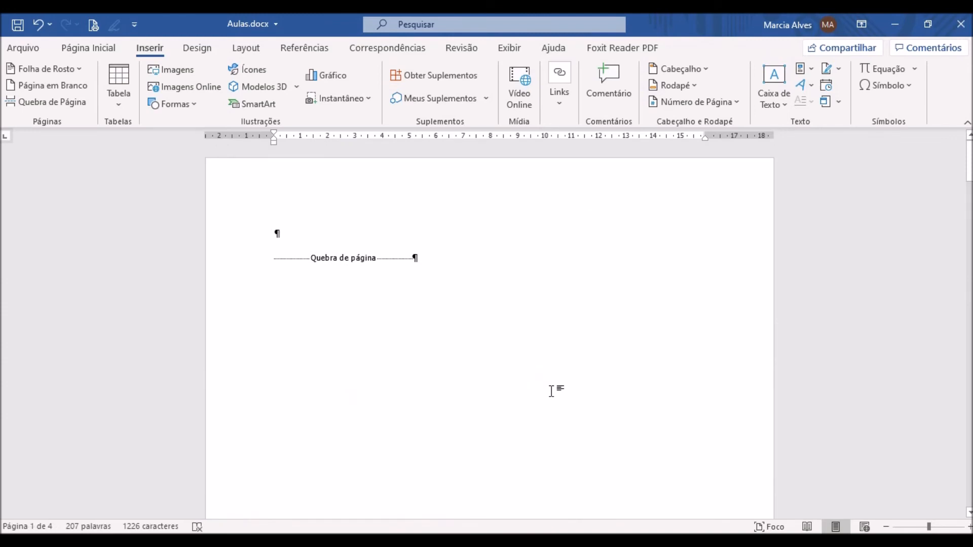
- Try typing a letter "U" after the blank first page's page break and undo it
left_click(349, 237)
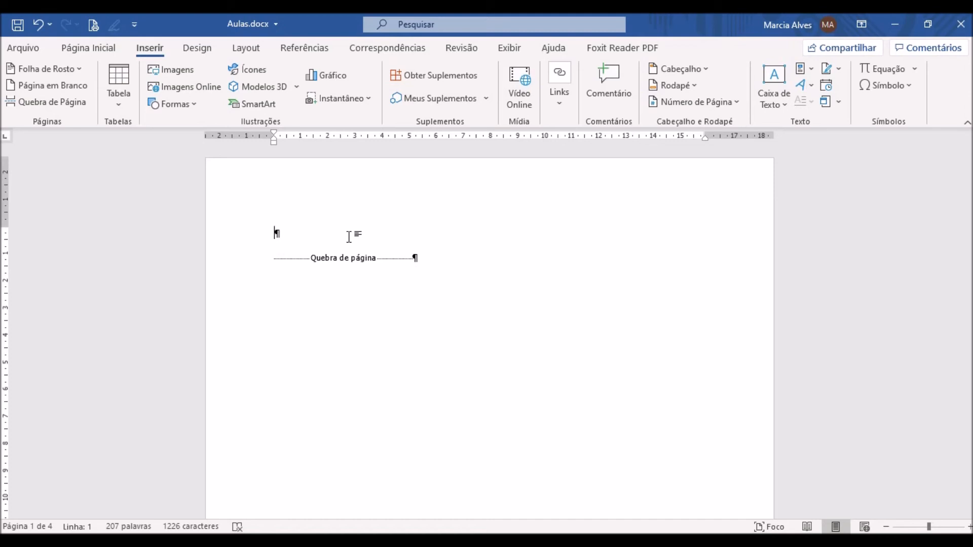
type("U")
key("BackSpace")
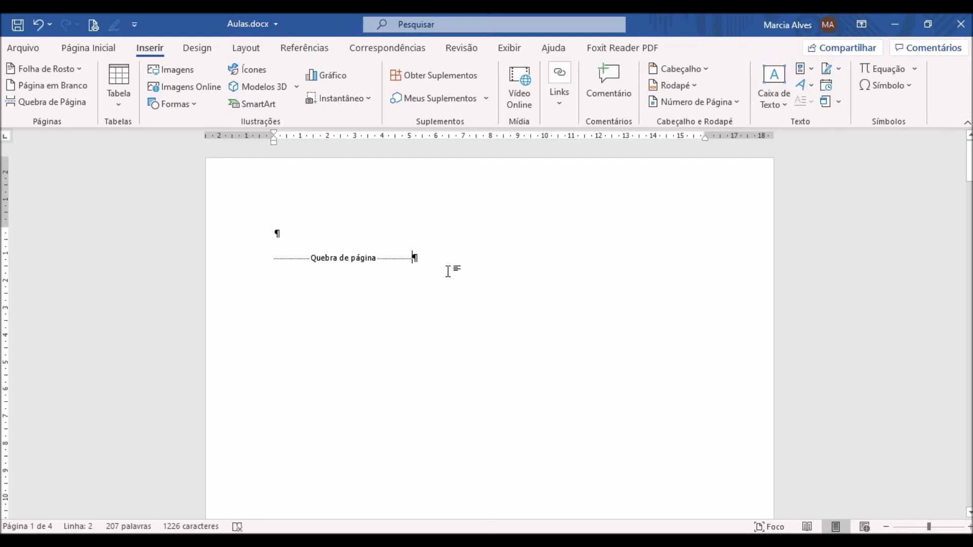
type("U")
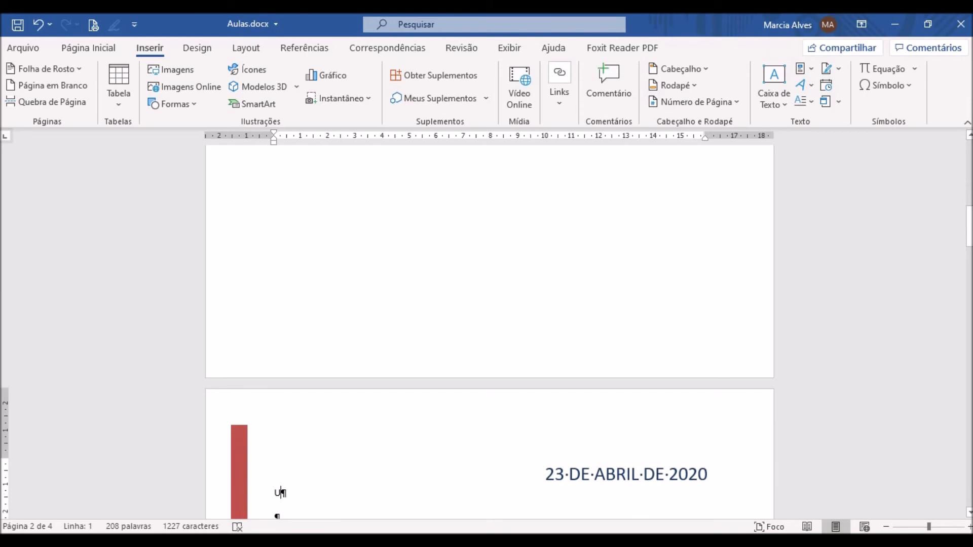
left_click(37, 24)
- Enter "UNIVERSIDADE FEDERAL DO RIO GRANDE DO SUL – UFRGS" as the first line of the blank first page
scroll(353, 251, "up", 3)
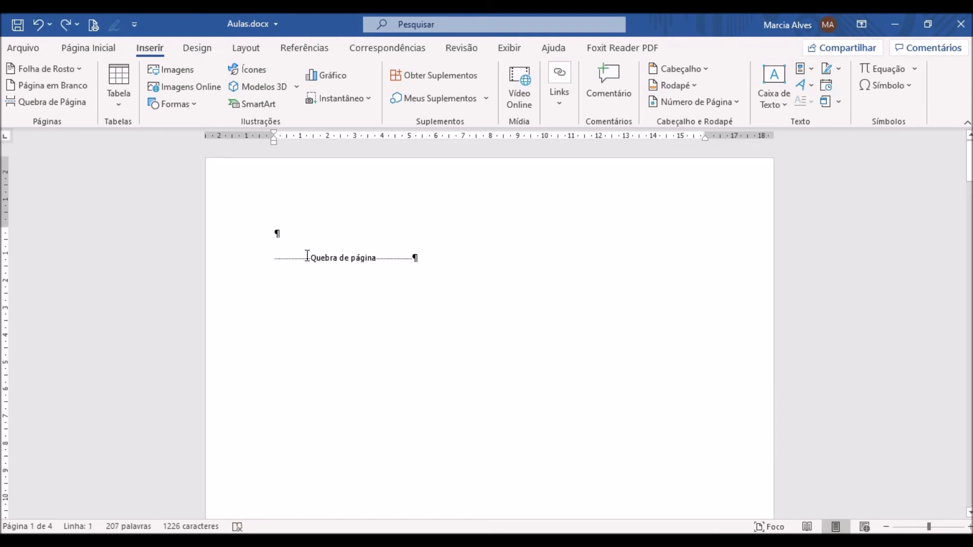
type("UNIV")
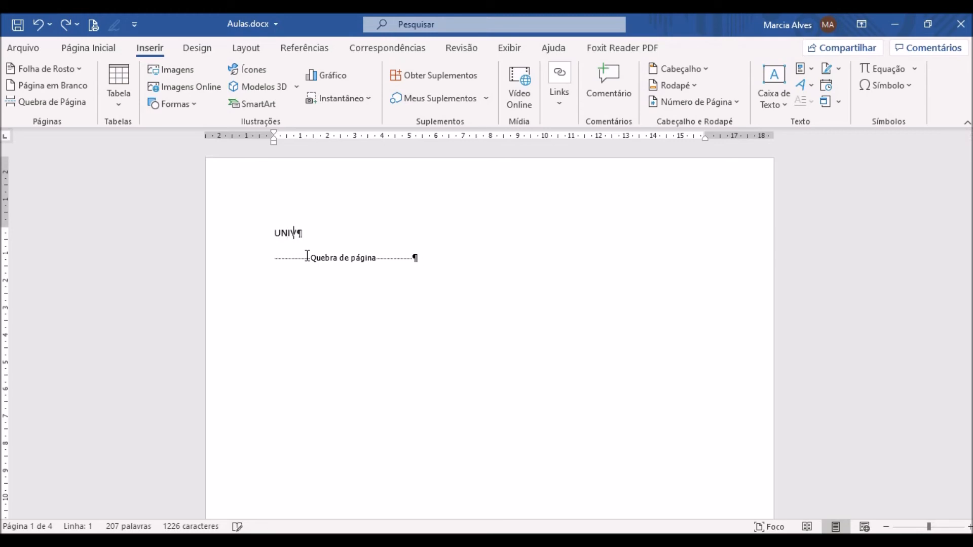
type("ERSIDADE FEDERAL DO RI")
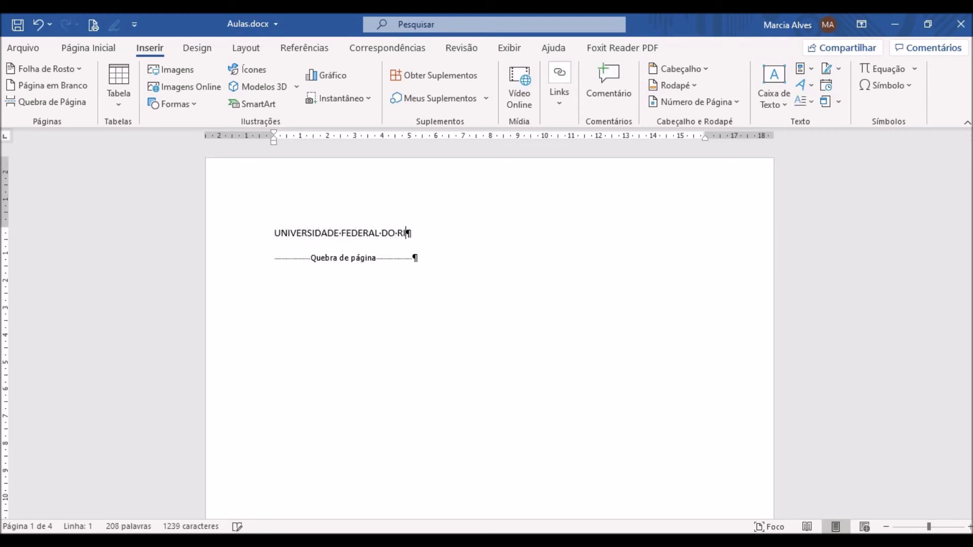
type("O GRANDE DO")
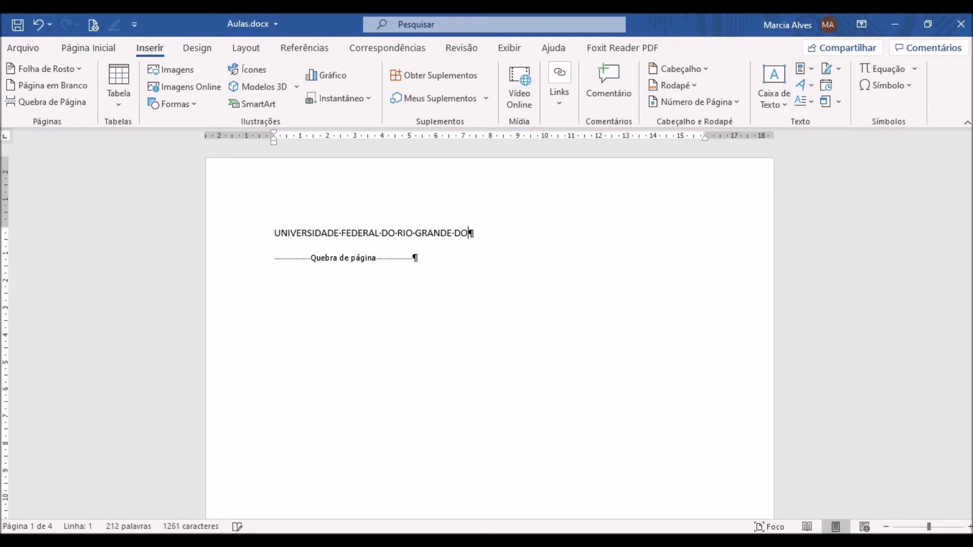
type(" SUL - UFRGS")
key("Return")
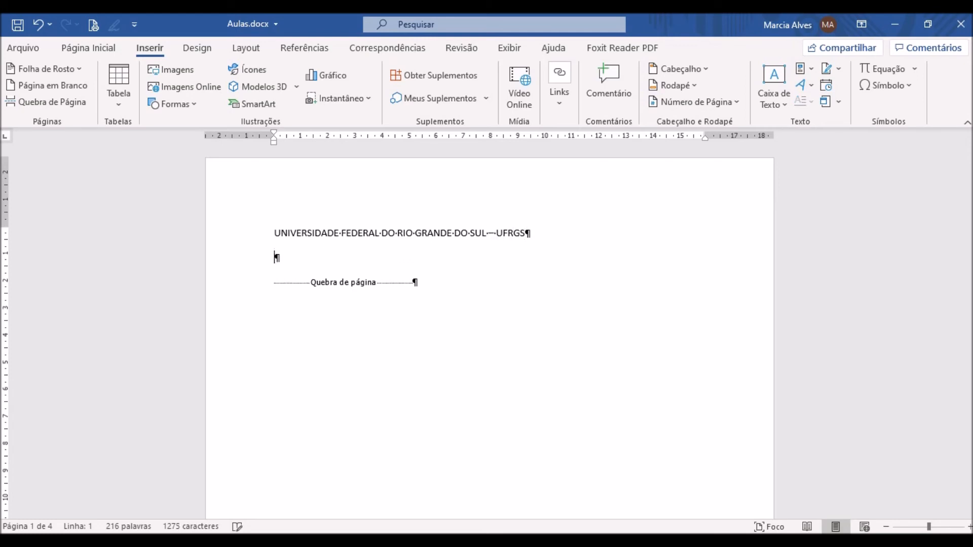
- Add the line "CURSO DE PEDAGOGIA EAD" beneath the university name, followed by eight blank lines
type("CURSO DE PEDAG")
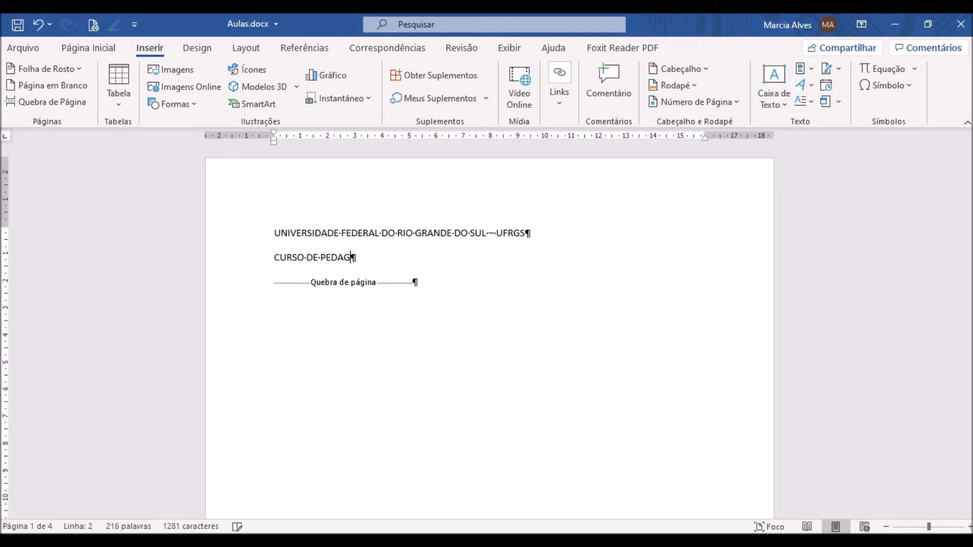
type("OGIA EAD")
key("Return")
key("Return")
key("Return")
key("Return")
key("Return")
key("Return")
key("Return")
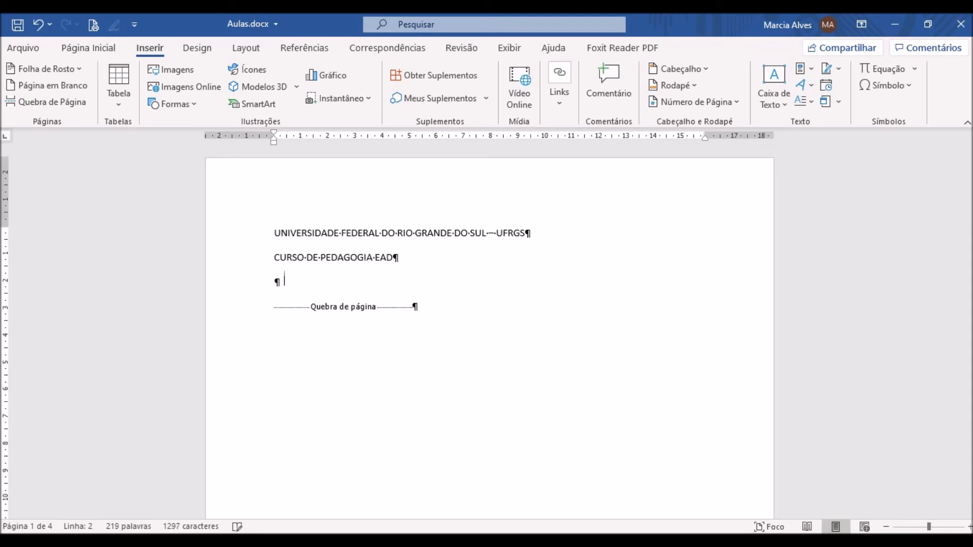
key("Return")
key("Return")
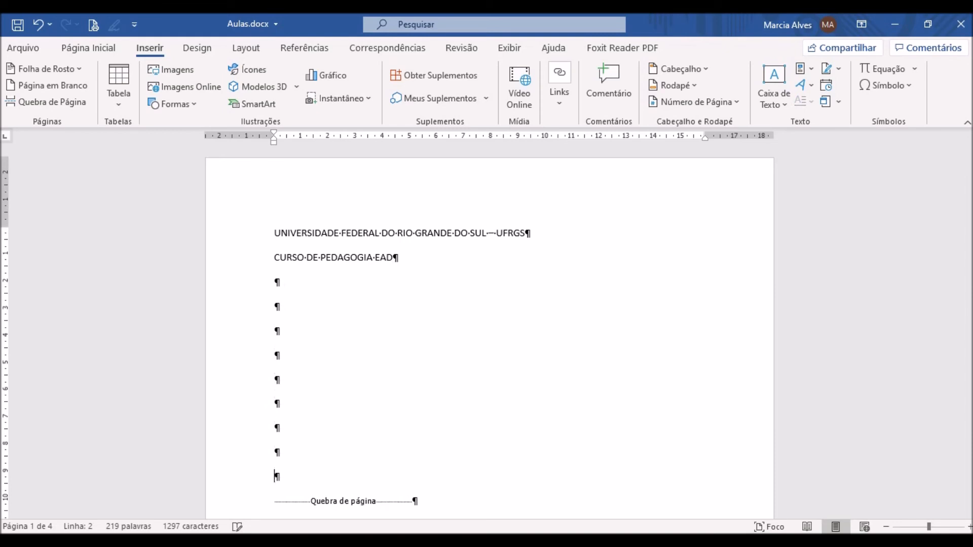
- Enter the title "AS FLORESTAS E O DESMATAMENTO" below the blank lines on the first page
type("M")
key("BackSpace")
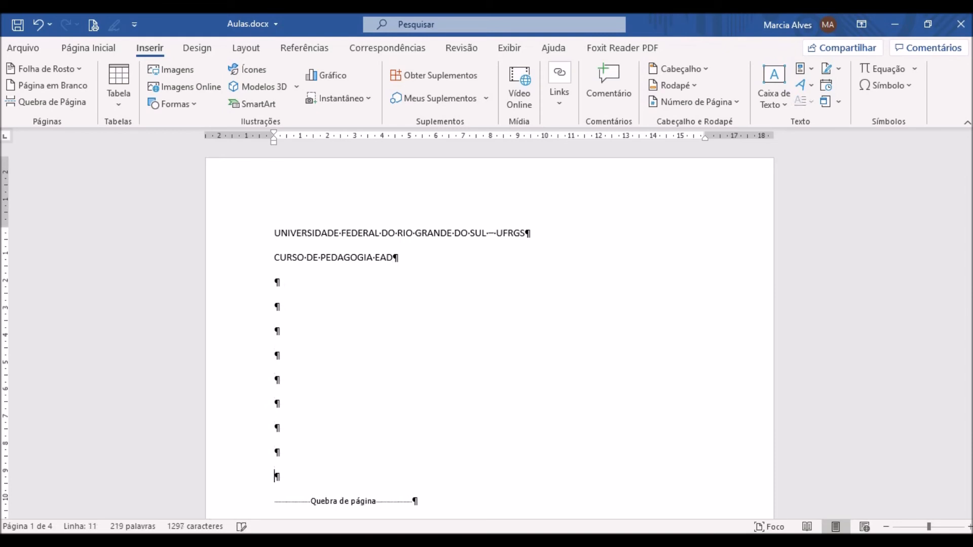
type("AS FLORESTAS E O DESMATAMENTO")
- Add 13 blank lines between the title and the page break on the first page
key("Return")
key("Return")
key("Return")
key("Return")
key("Return")
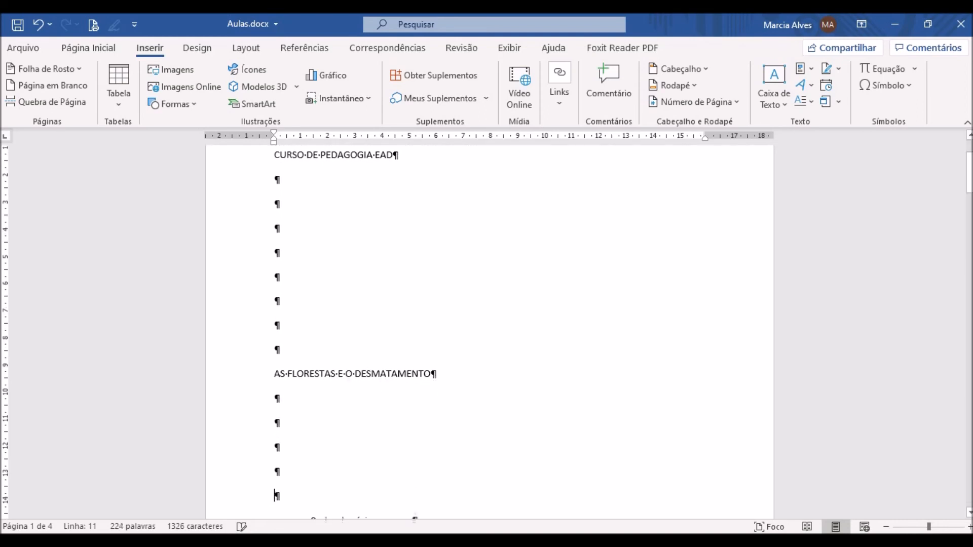
scroll(345, 287, "down", 3)
key("Return")
key("Return")
key("Return")
key("Return")
key("Return")
key("Return")
key("Return")
key("Return")
key("Return")
key("Return")
key("Return")
key("Return")
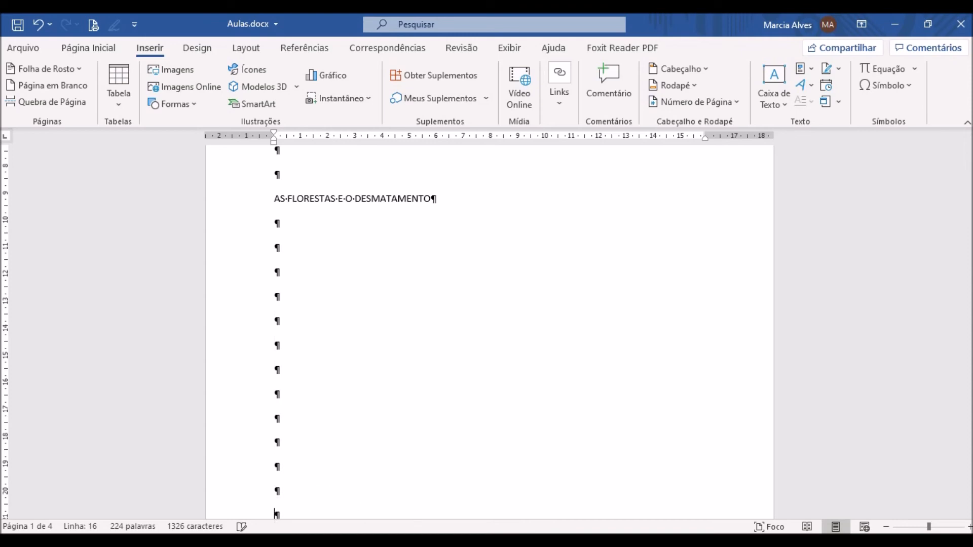
scroll(740, 231, "up", 3)
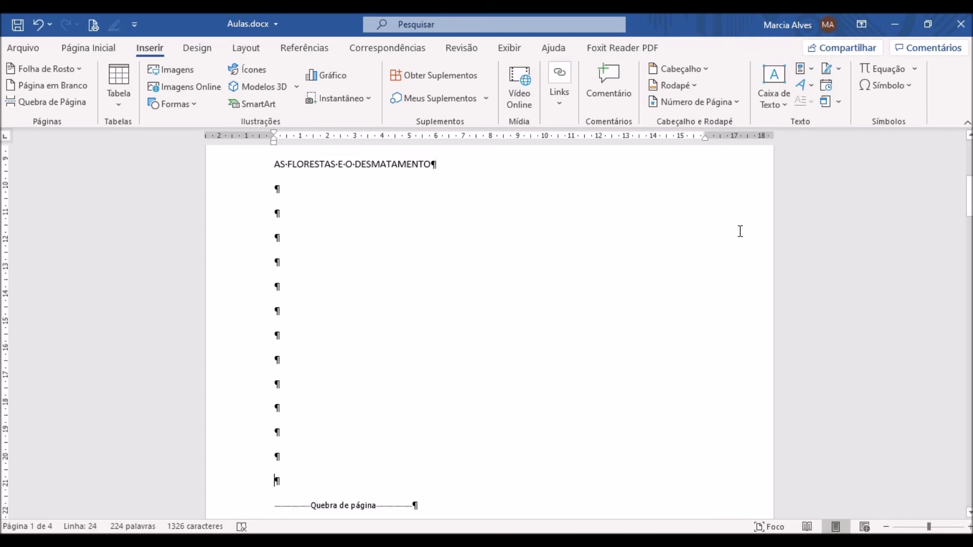
- Remove blank lines beneath the title on the first page until six remain above the page break
key("BackSpace")
key("BackSpace")
key("BackSpace")
key("BackSpace")
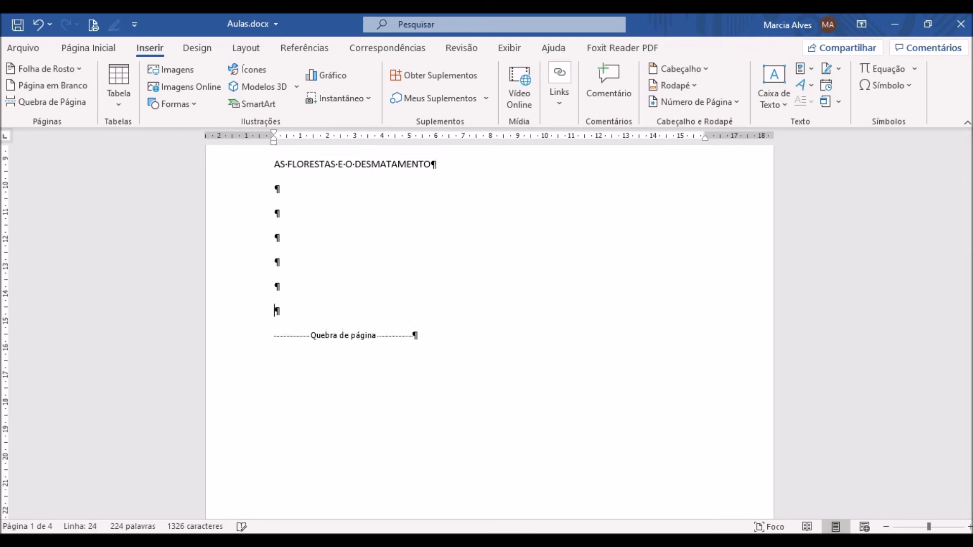
- Enter the author's full name in capitals on a new line just above the page break
key("Return")
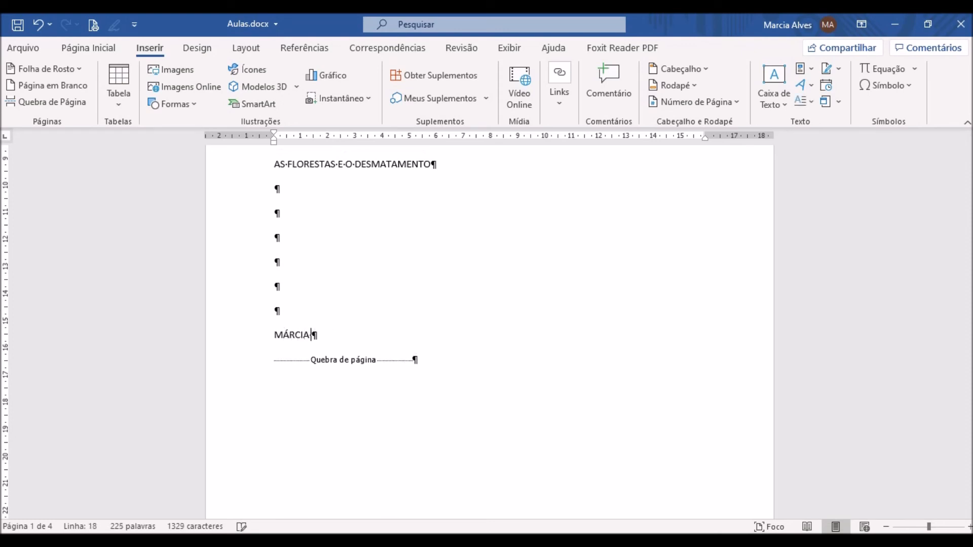
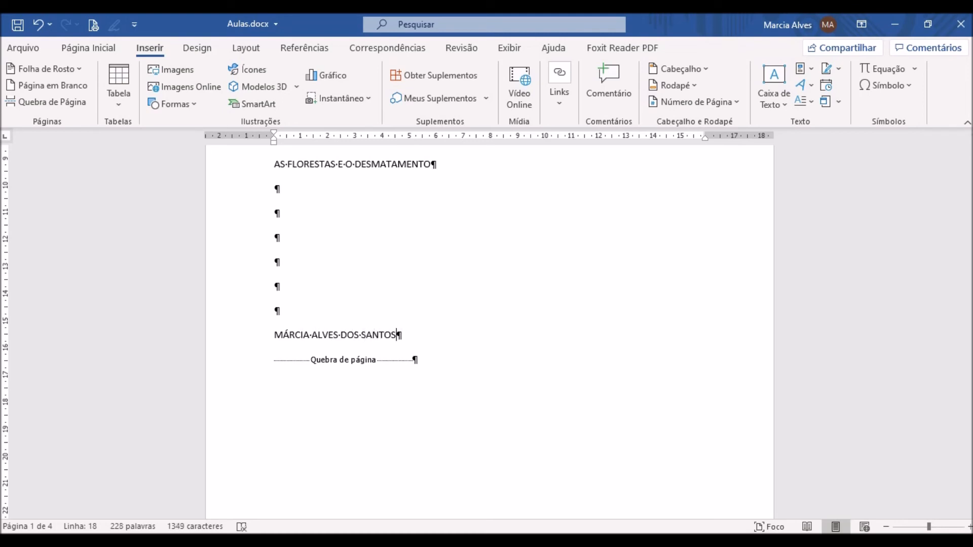
- Set all the cover text, from the university name through the author's name, to font size 18
key("shift+Up")
key("shift+Up")
key("shift+Up")
key("shift+Up")
key("shift+Up")
key("shift+Up")
key("shift+Up")
key("shift+Up")
key("shift+Up")
key("shift+Up")
key("shift+Up")
key("shift+Up")
key("shift+Up")
key("shift+Up")
key("shift+Up")
key("shift+Up")
key("shift+Up")
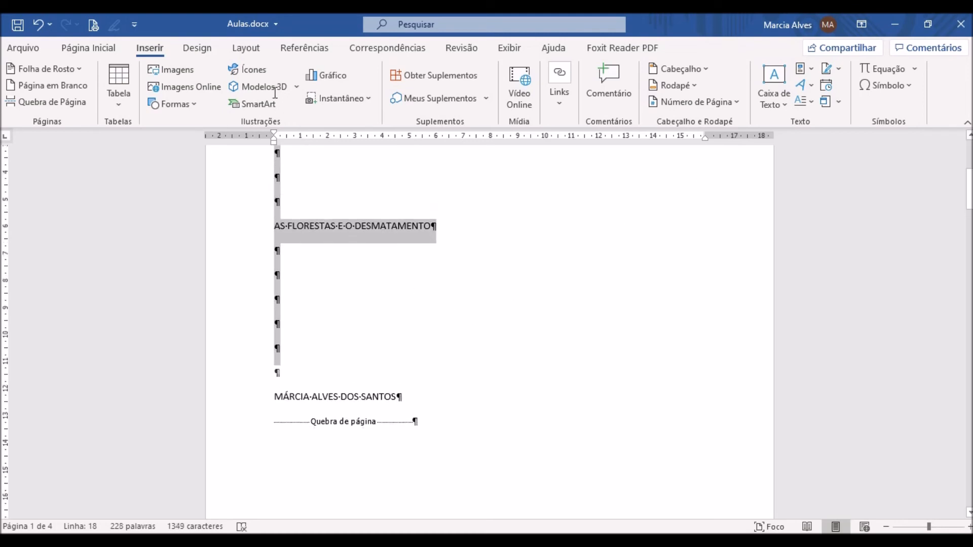
scroll(529, 517, "down", 3)
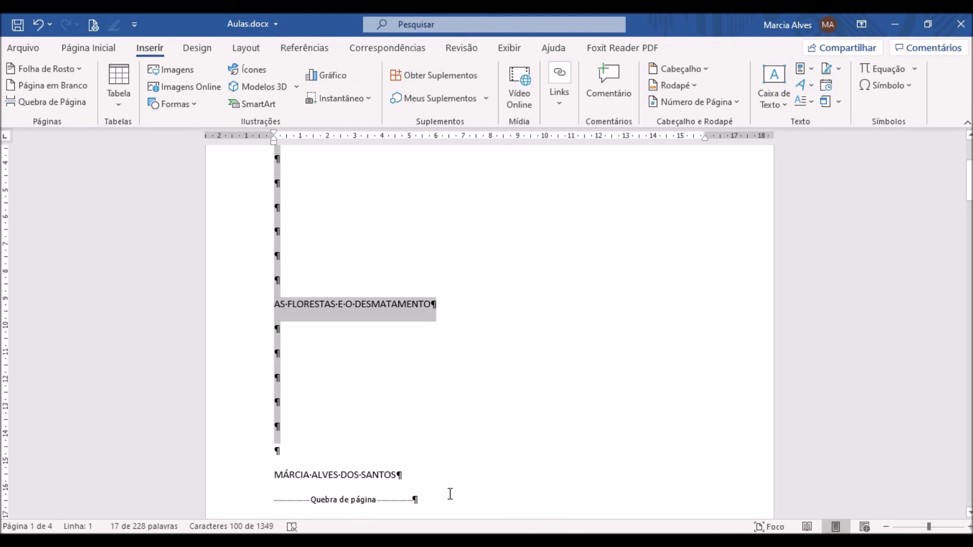
scroll(198, 340, "up", 3)
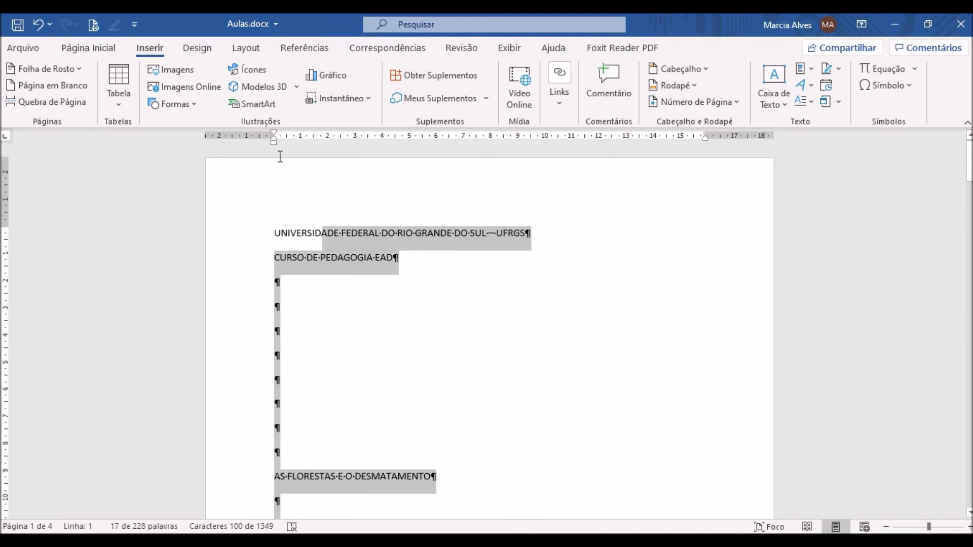
left_click(98, 50)
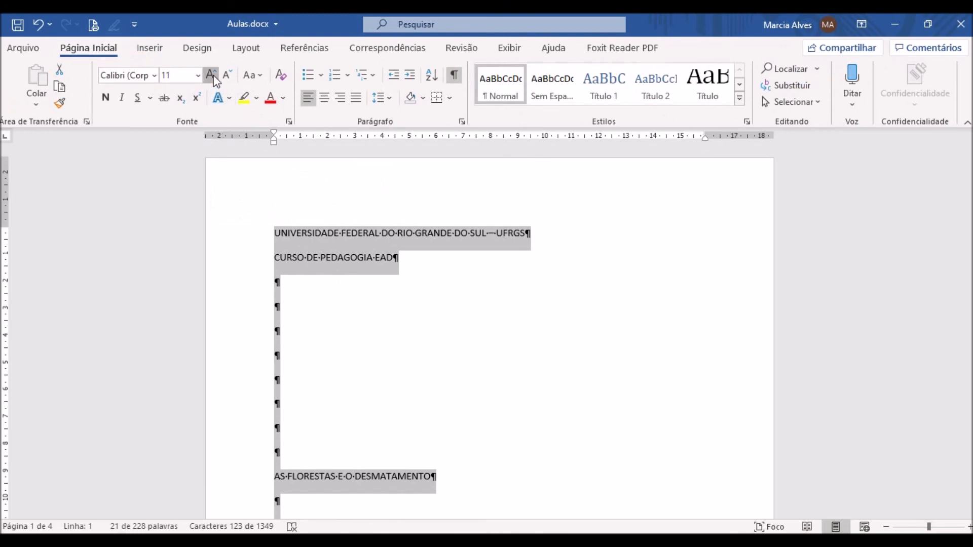
left_click(212, 76)
left_click(213, 76)
left_click(212, 76)
left_click(212, 76)
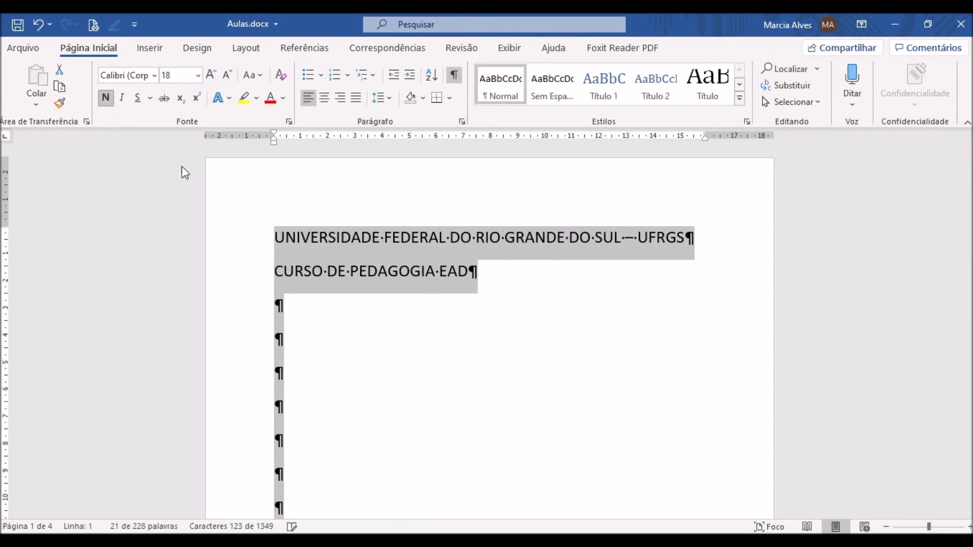
- Make the selected cover text bold and centre it on the page
left_click(105, 97)
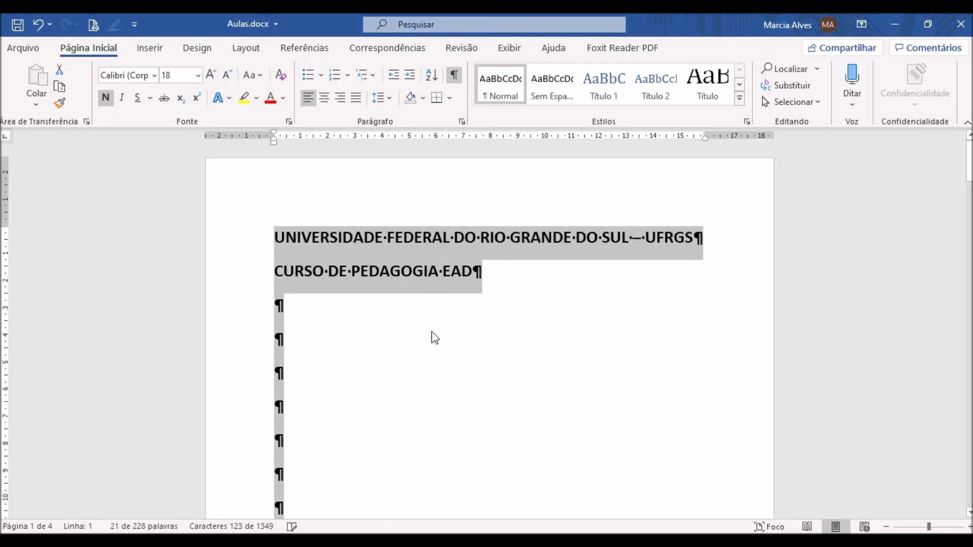
left_click(327, 98)
left_click(588, 359)
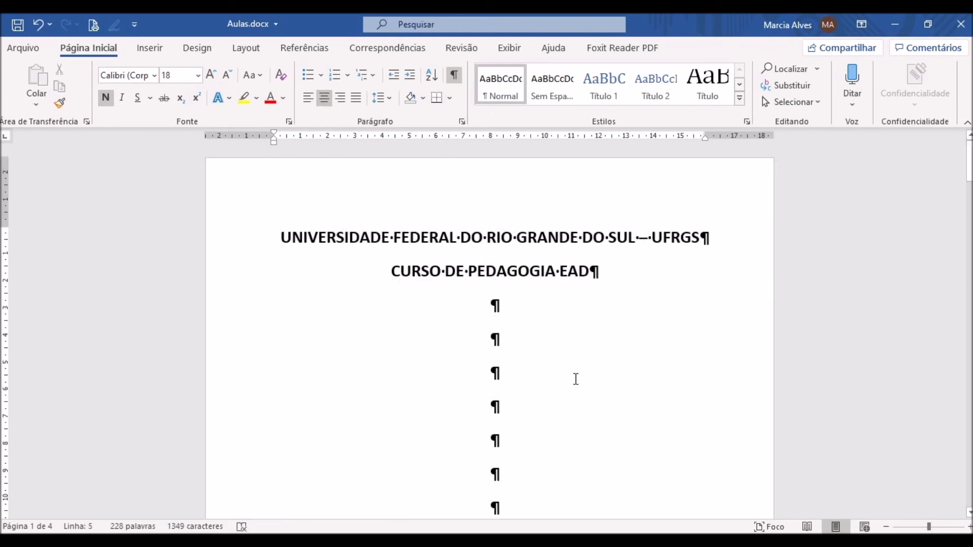
- Remove the bold formatting from the author's name line and the blank line above it
scroll(576, 380, "down", 3)
scroll(576, 381, "down", 6)
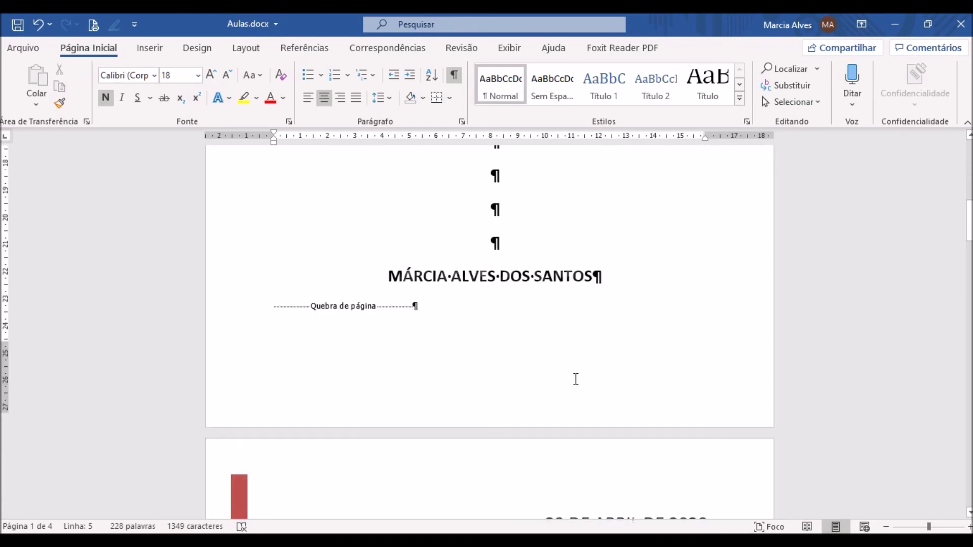
left_click_drag(397, 228, 647, 260)
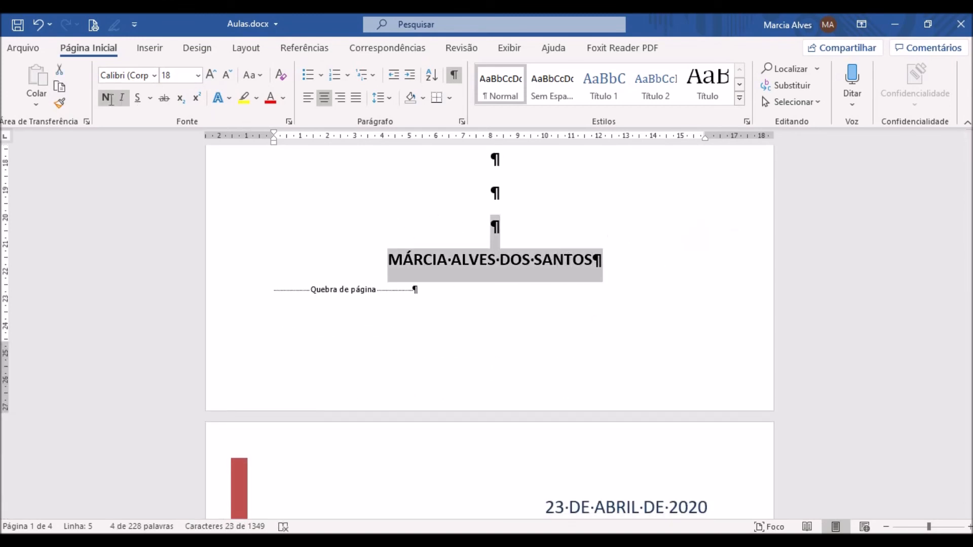
left_click(106, 98)
- Remove the bold formatting from the "CURSO DE PEDAGOGIA EAD" line
scroll(528, 293, "up", 4)
scroll(528, 293, "up", 5)
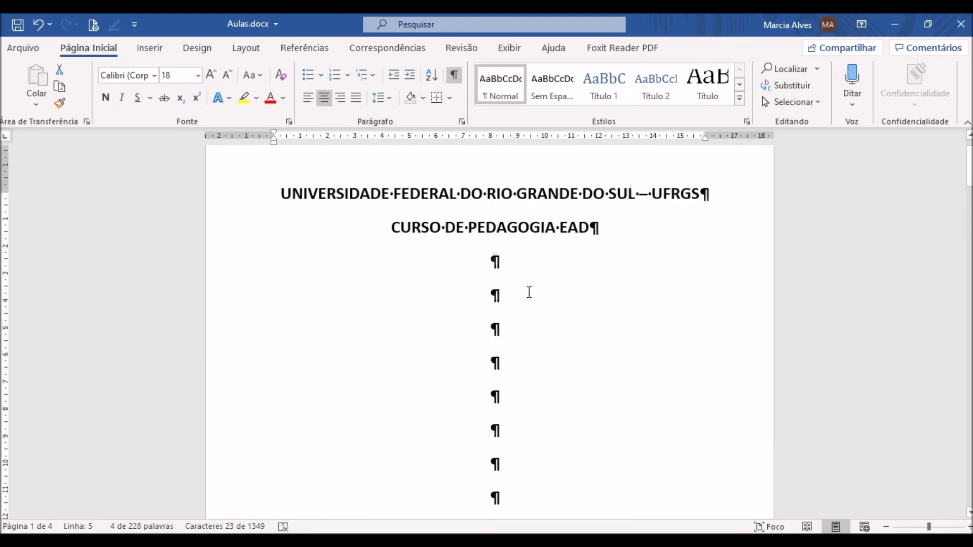
left_click_drag(614, 279, 391, 274)
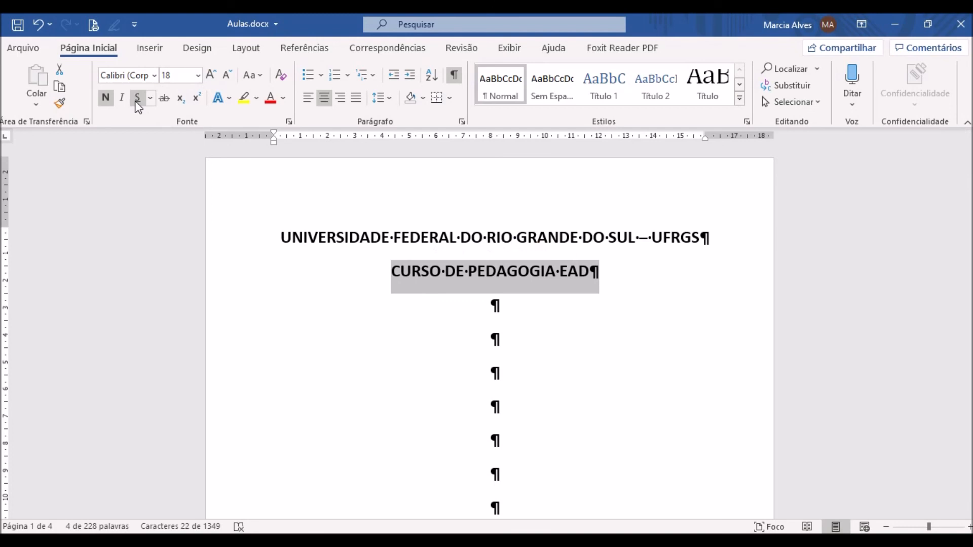
left_click(107, 97)
left_click(630, 316)
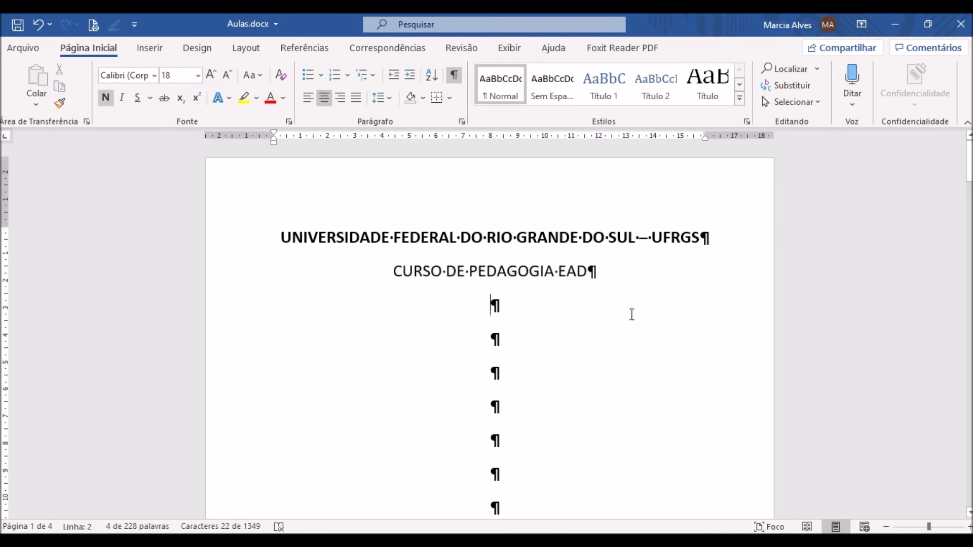
- Add two test lines, "FFDGSDF" and "GSDG", beneath the author's name on the first page
scroll(603, 355, "down", 15)
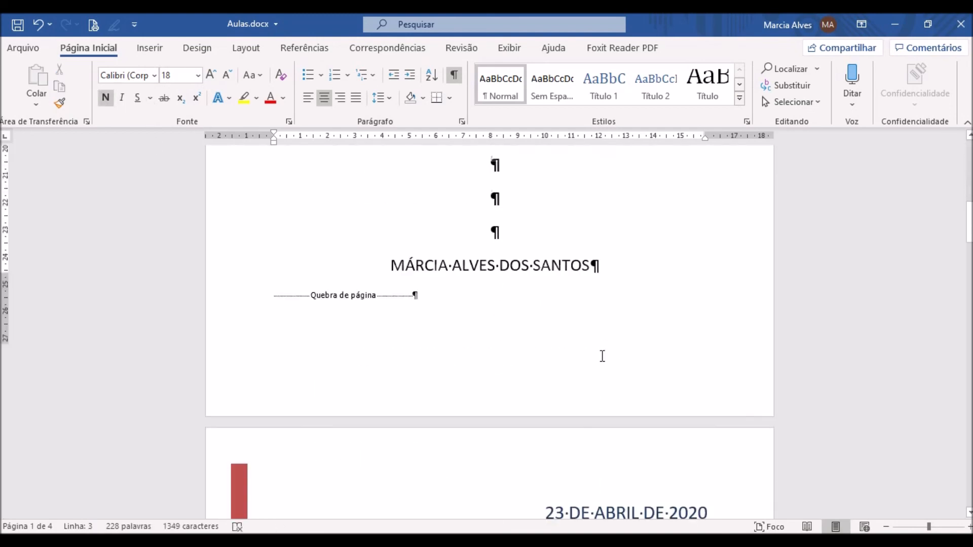
scroll(602, 357, "up", 15)
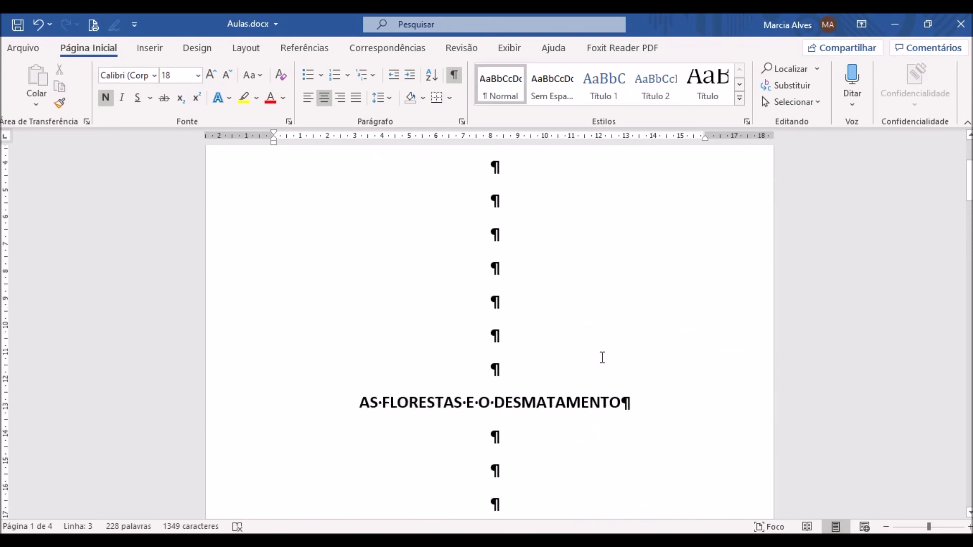
scroll(498, 411, "down", 12)
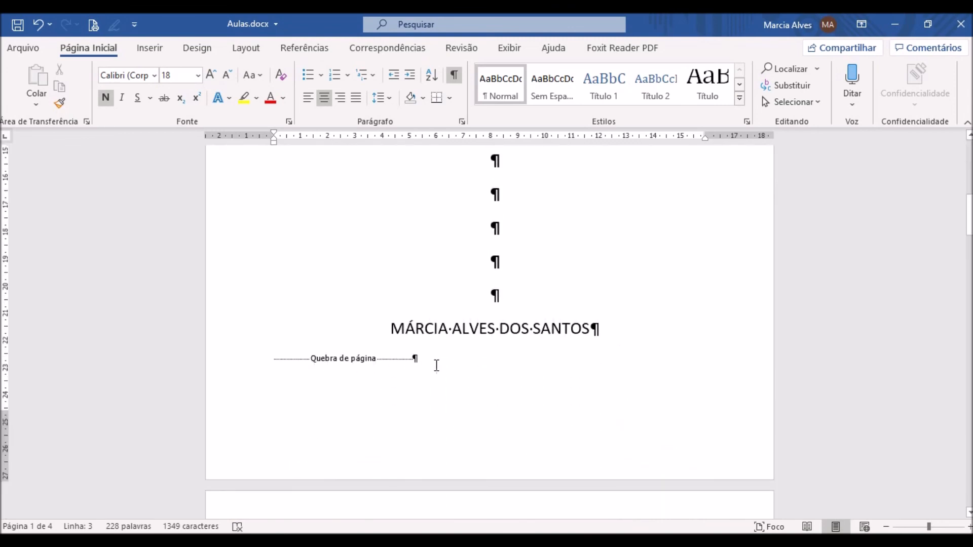
scroll(460, 358, "down", 8)
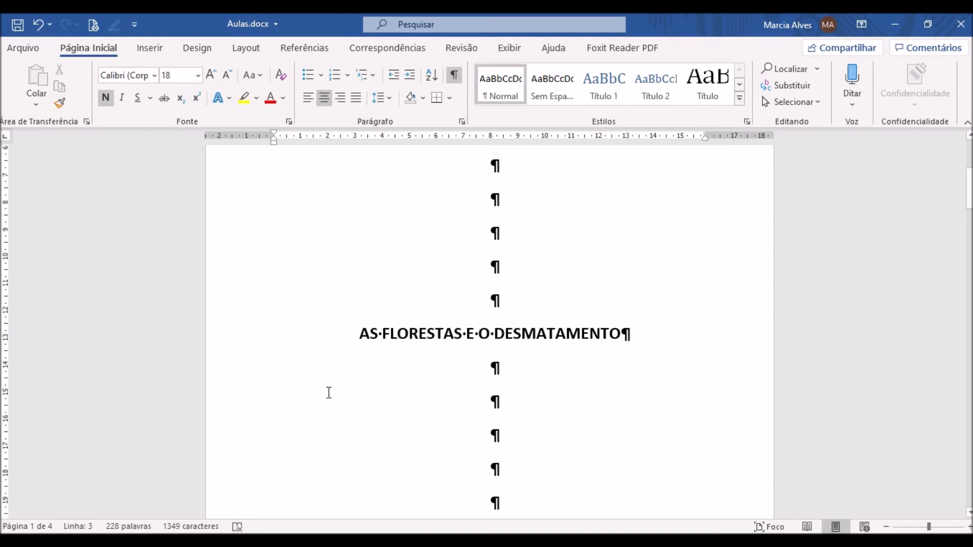
scroll(408, 405, "down", 6)
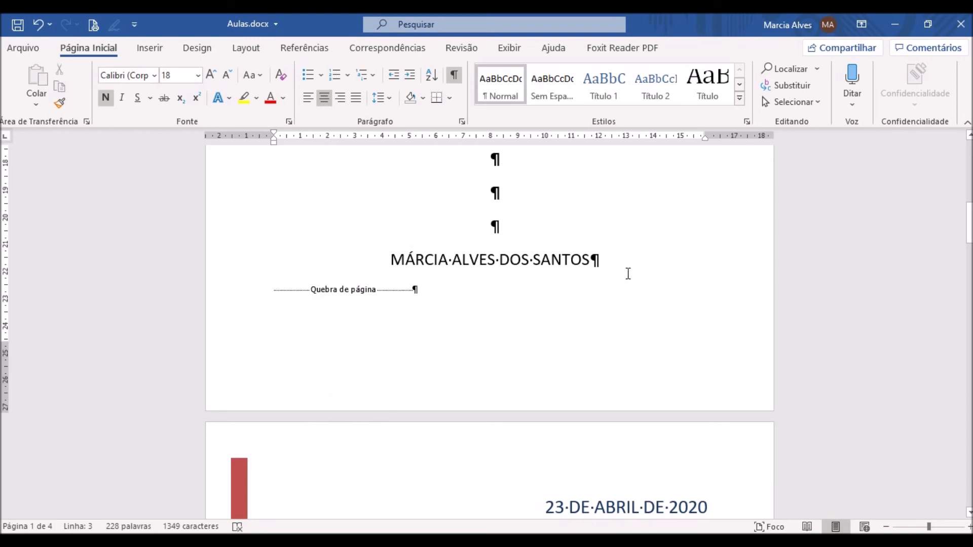
left_click(627, 268)
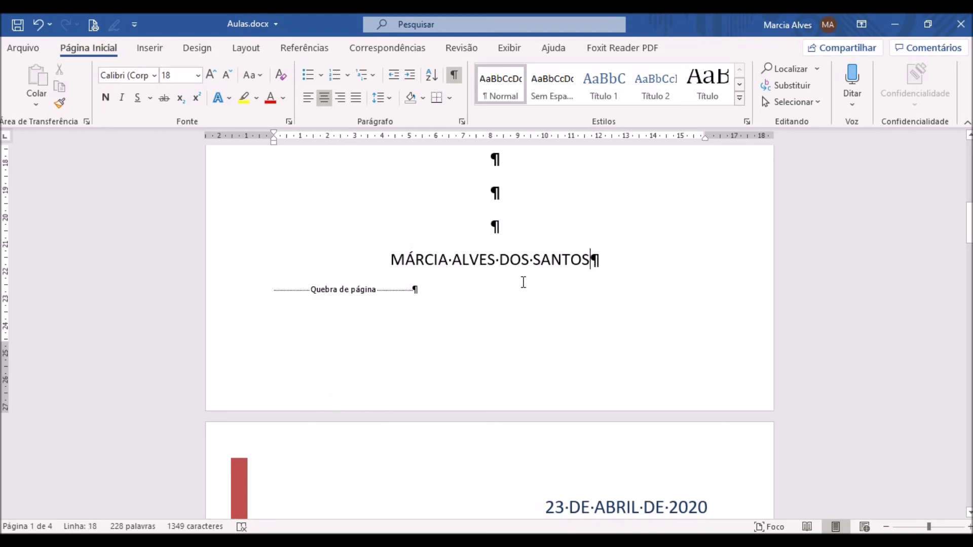
key("Return")
type("FFDGSDF")
key("Return")
type("GSDG")
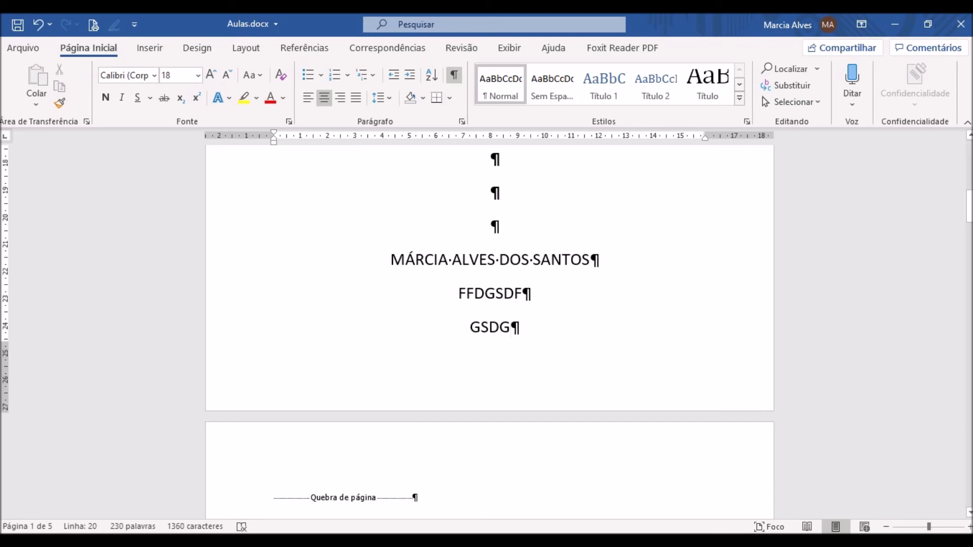
- Check how the test lines shift the page break, and delete both lines beneath the author's name
scroll(413, 484, "down", 8)
scroll(418, 483, "down", 5)
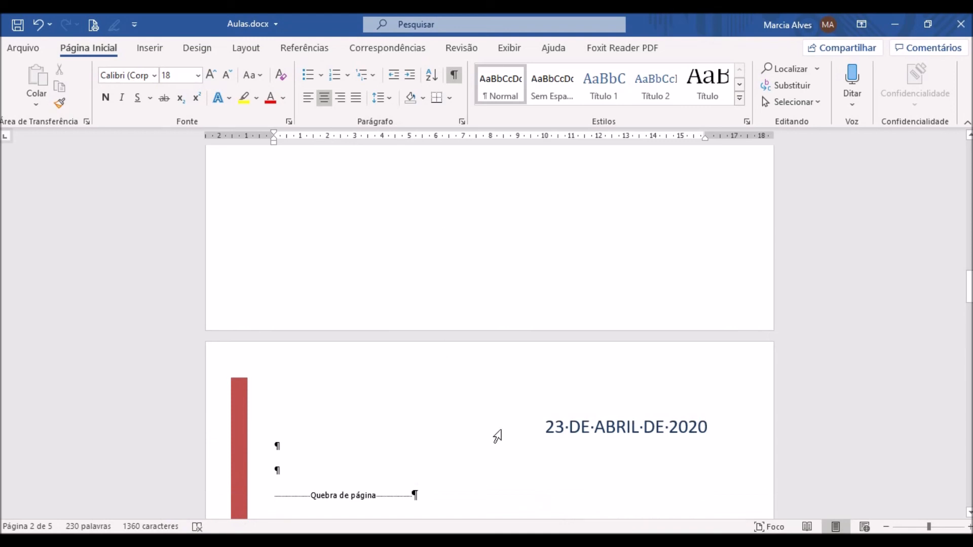
scroll(497, 437, "up", 12)
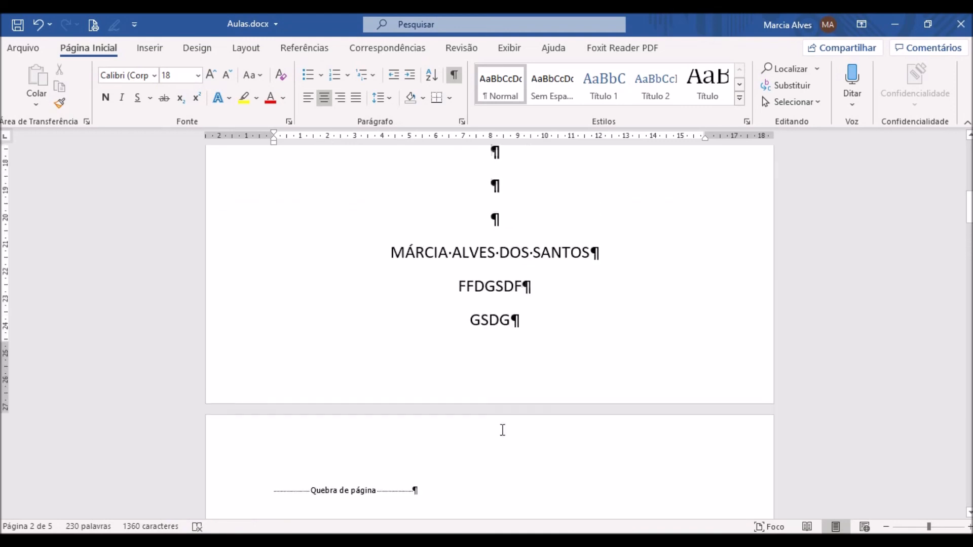
scroll(502, 430, "down", 4)
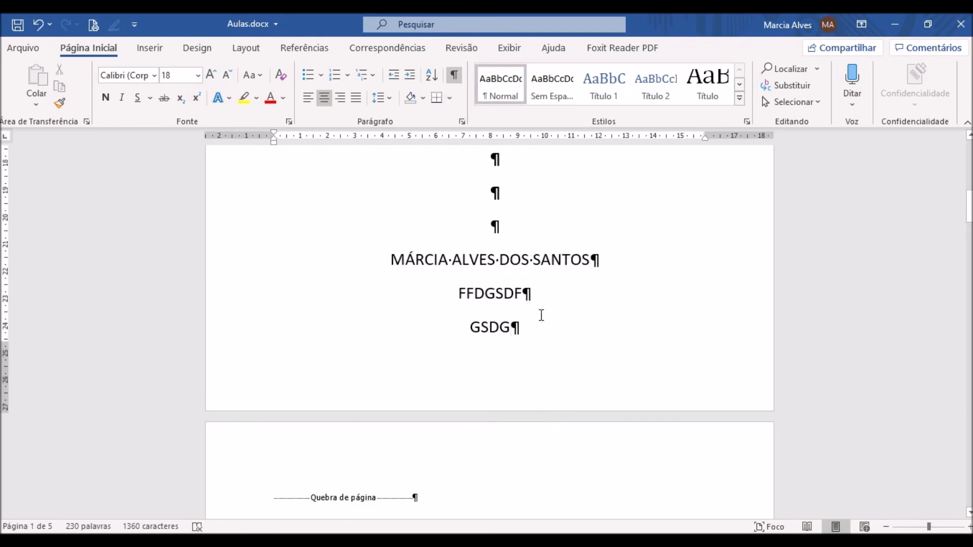
left_click_drag(528, 328, 467, 303)
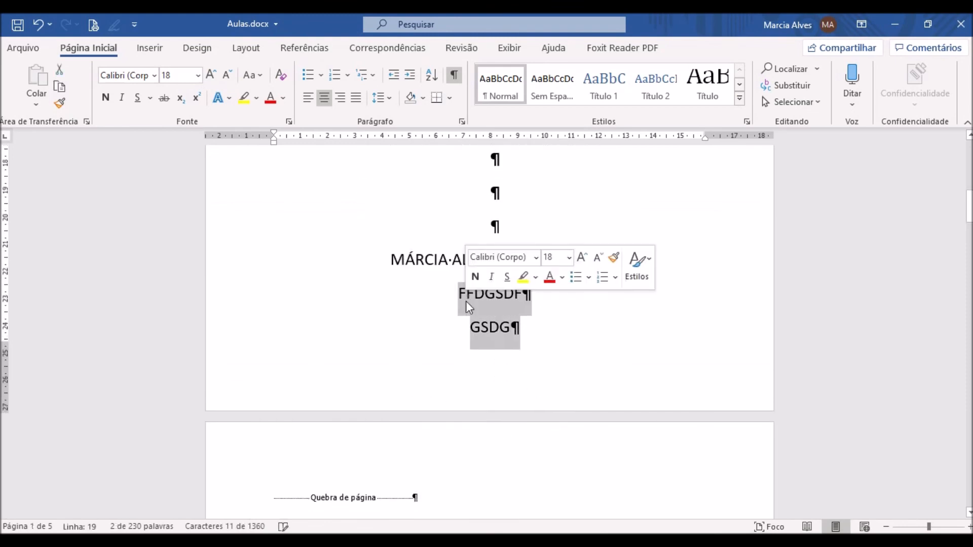
key("Delete")
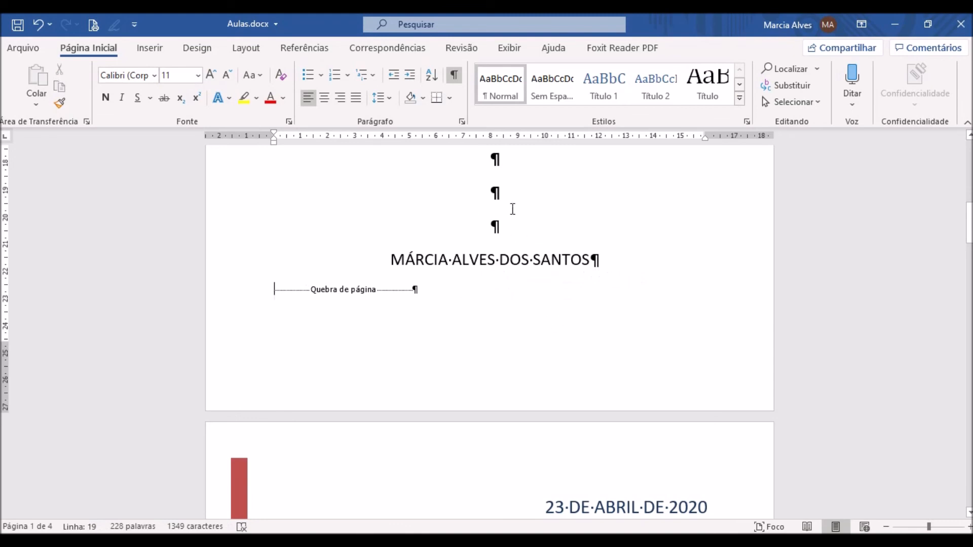
- Hide the paragraph marks and other formatting symbols, and review the cover sheet and following pages
scroll(531, 309, "up", 1)
scroll(531, 308, "up", 10)
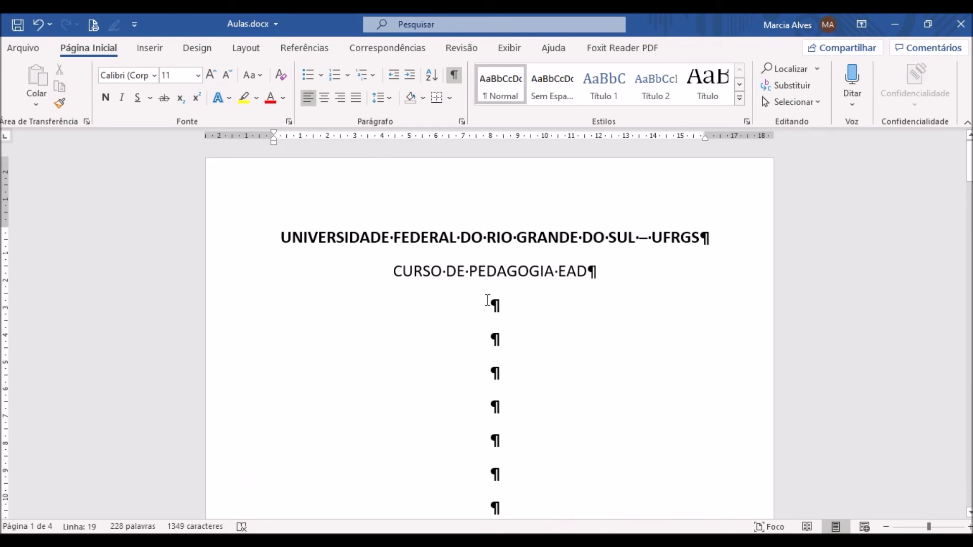
scroll(487, 301, "down", 12)
scroll(488, 300, "up", 5)
scroll(488, 300, "up", 3)
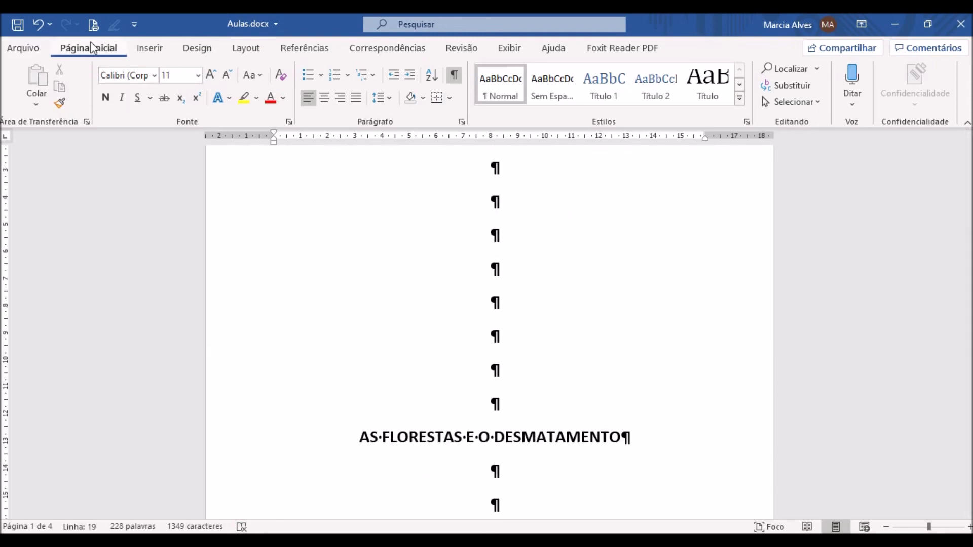
left_click(454, 77)
scroll(561, 263, "up", 5)
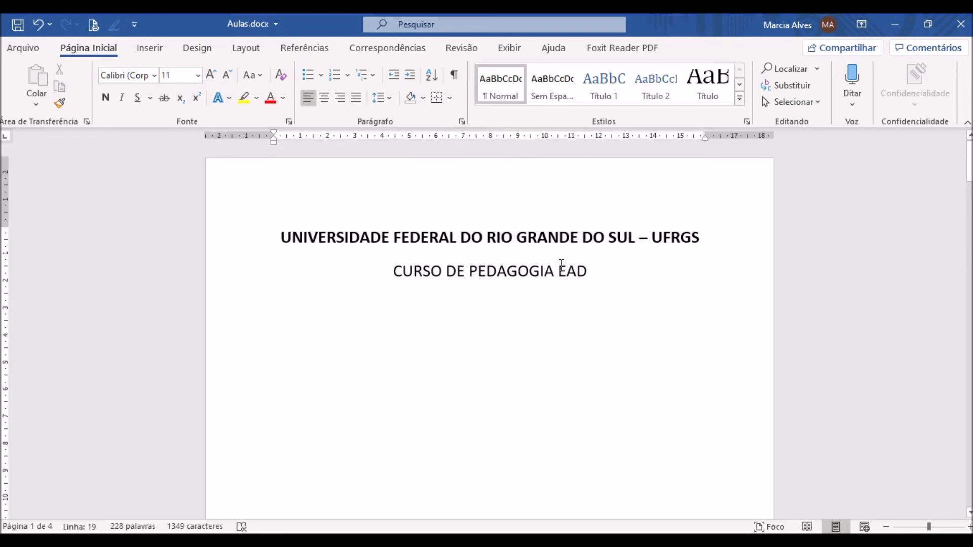
scroll(562, 265, "down", 15)
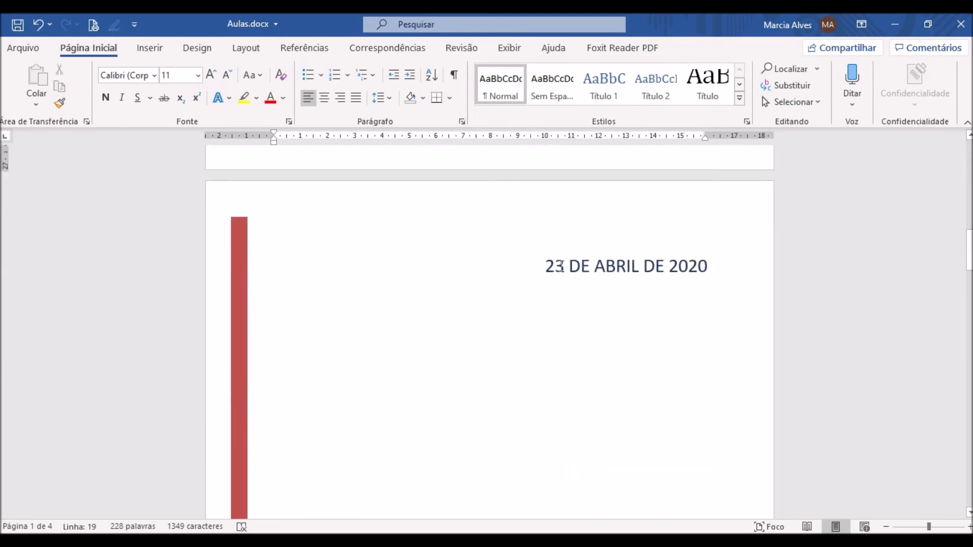
scroll(562, 266, "down", 12)
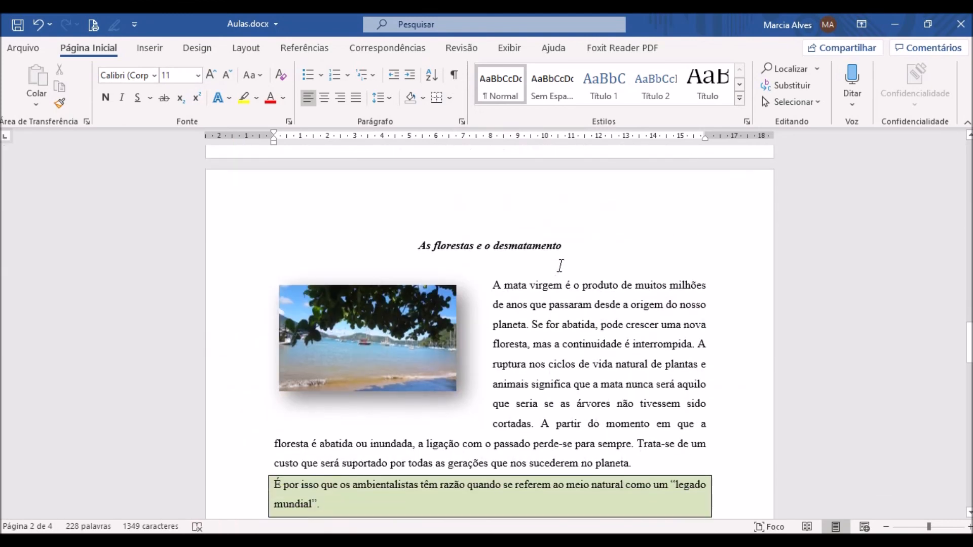